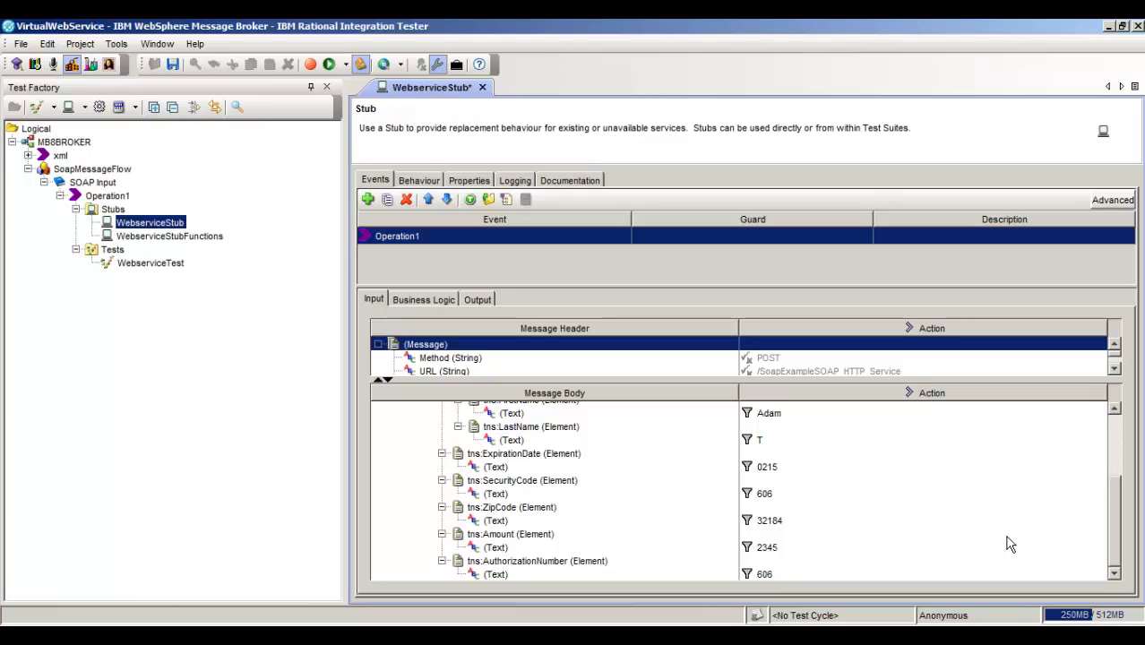
- Uncheck the Equality filter on all Message Body fields and save WebserviceStub
click(1007, 534)
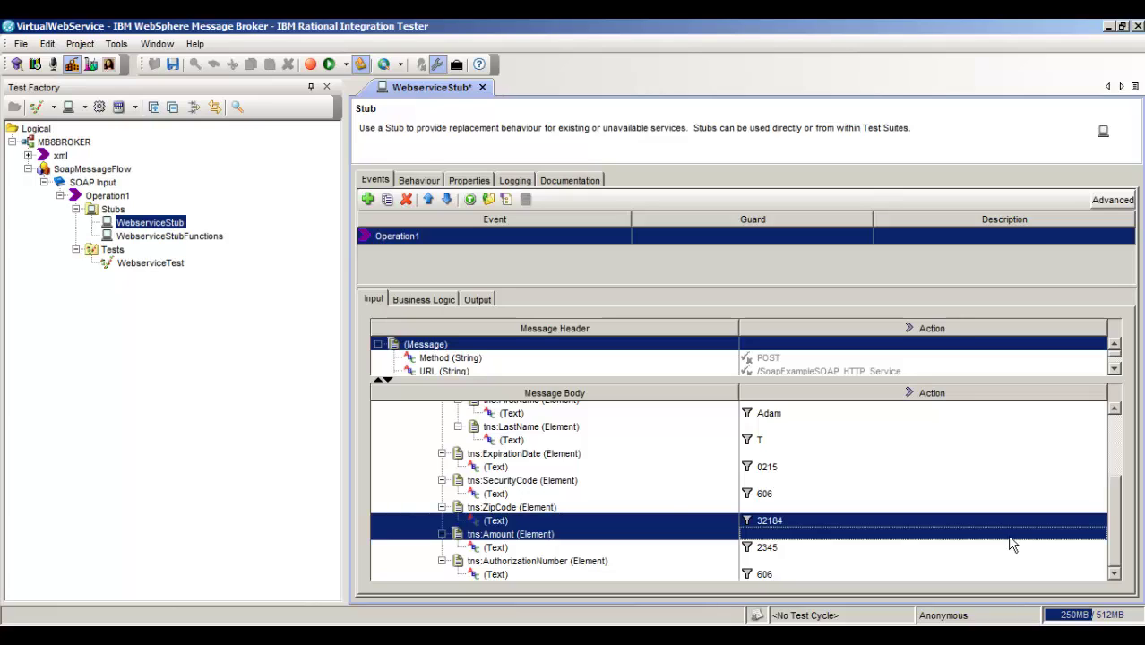
key(ctrl+a)
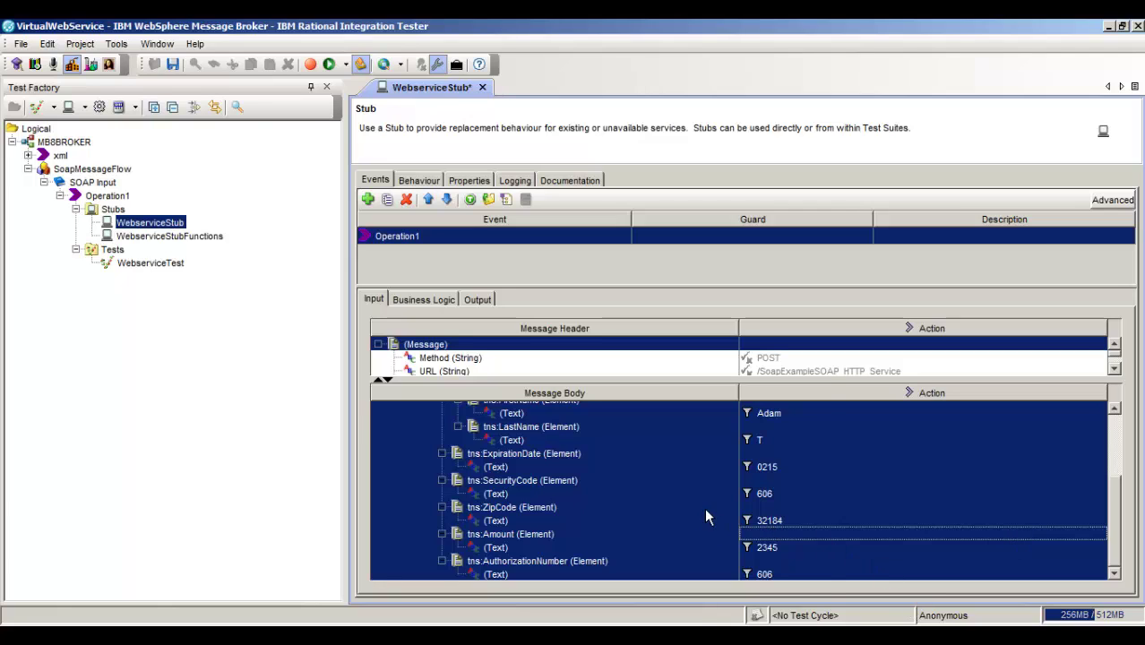
right_click(705, 511)
mouse_move(766, 389)
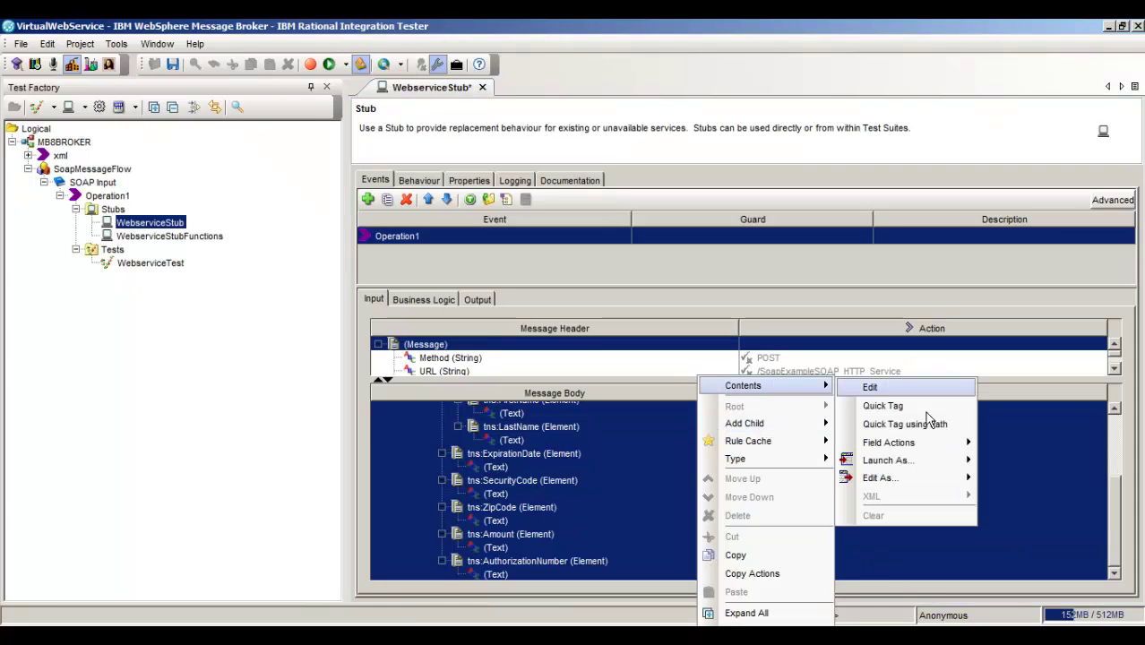
mouse_move(943, 443)
mouse_move(1015, 444)
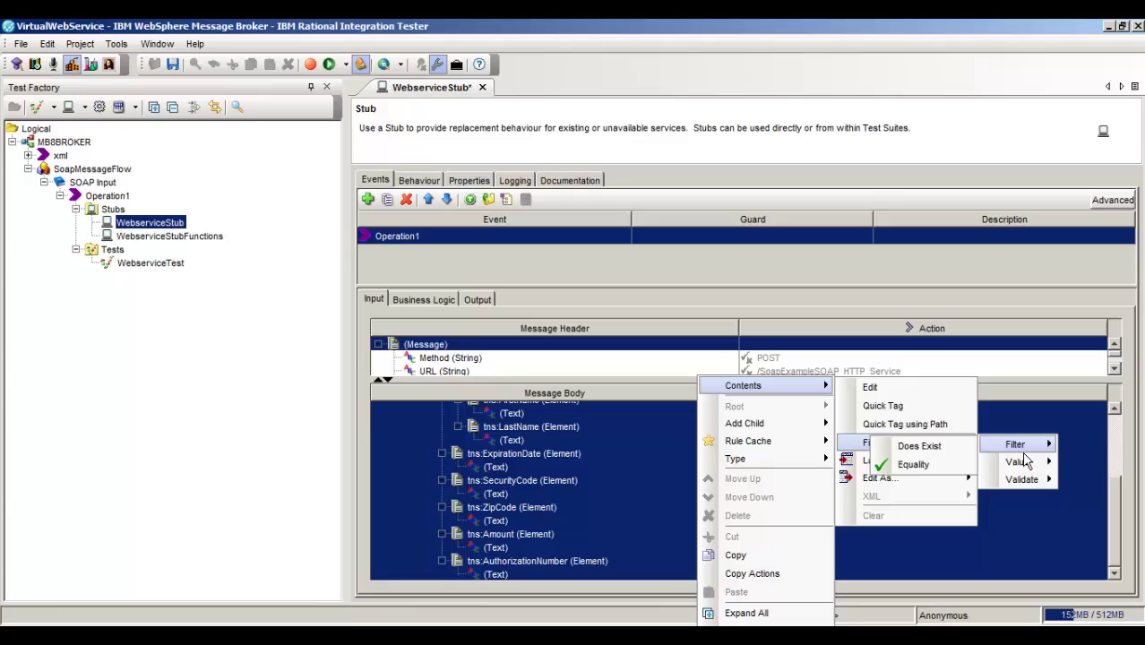
click(911, 466)
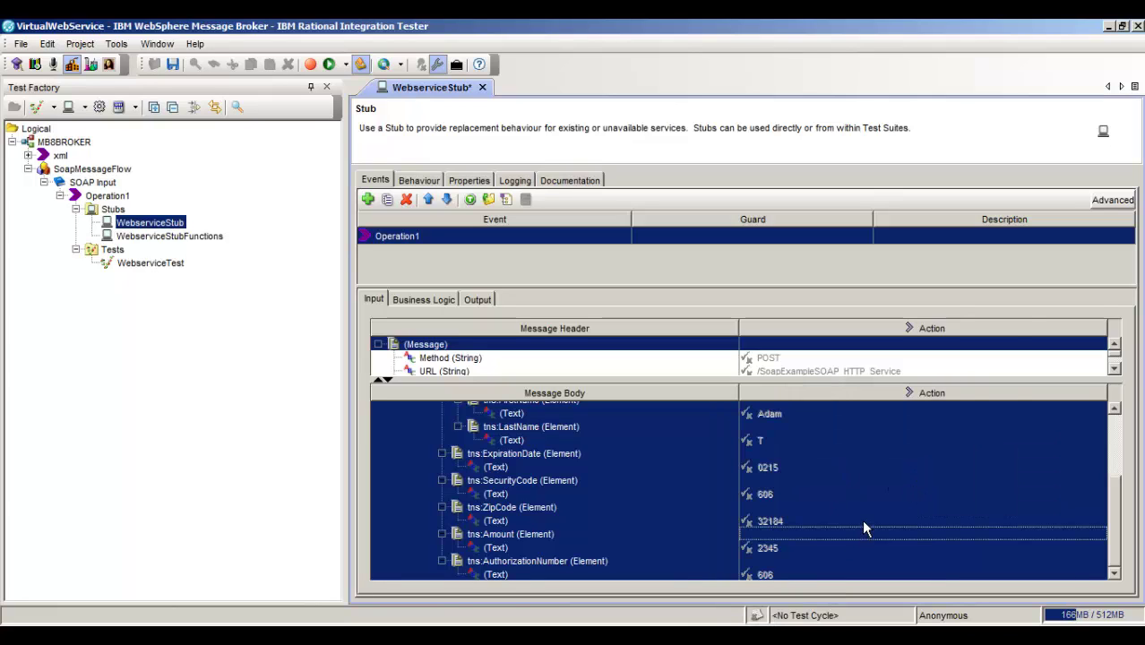
key(ctrl+s)
right_click(182, 225)
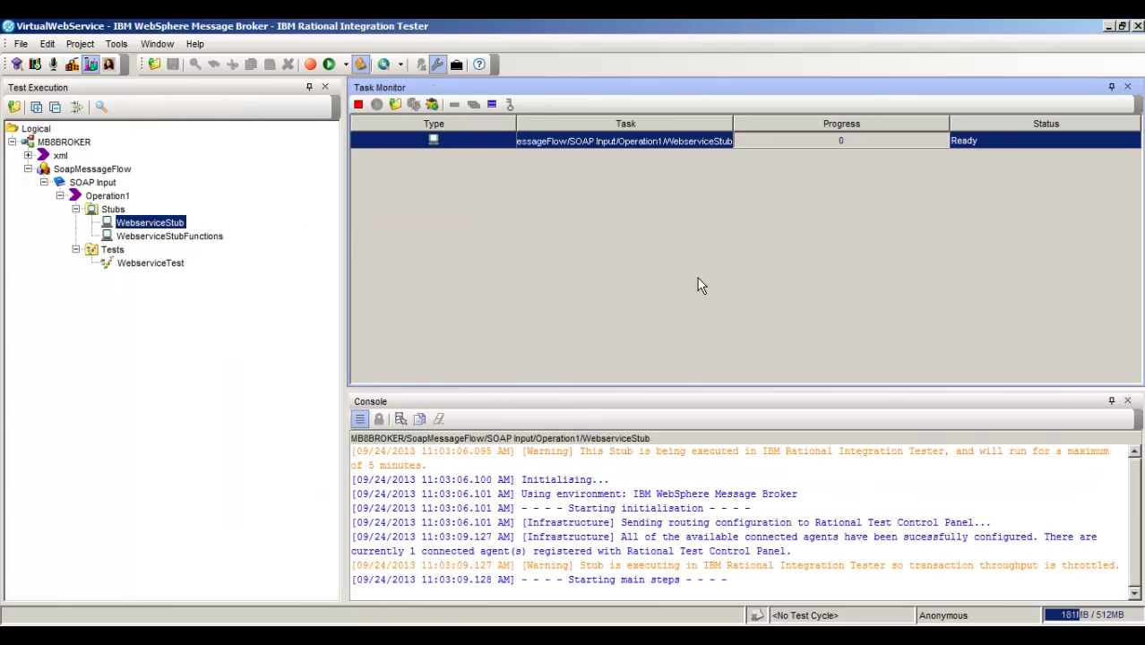
- Switch over to soapUI while WebserviceStub keeps running
key(alt+Tab)
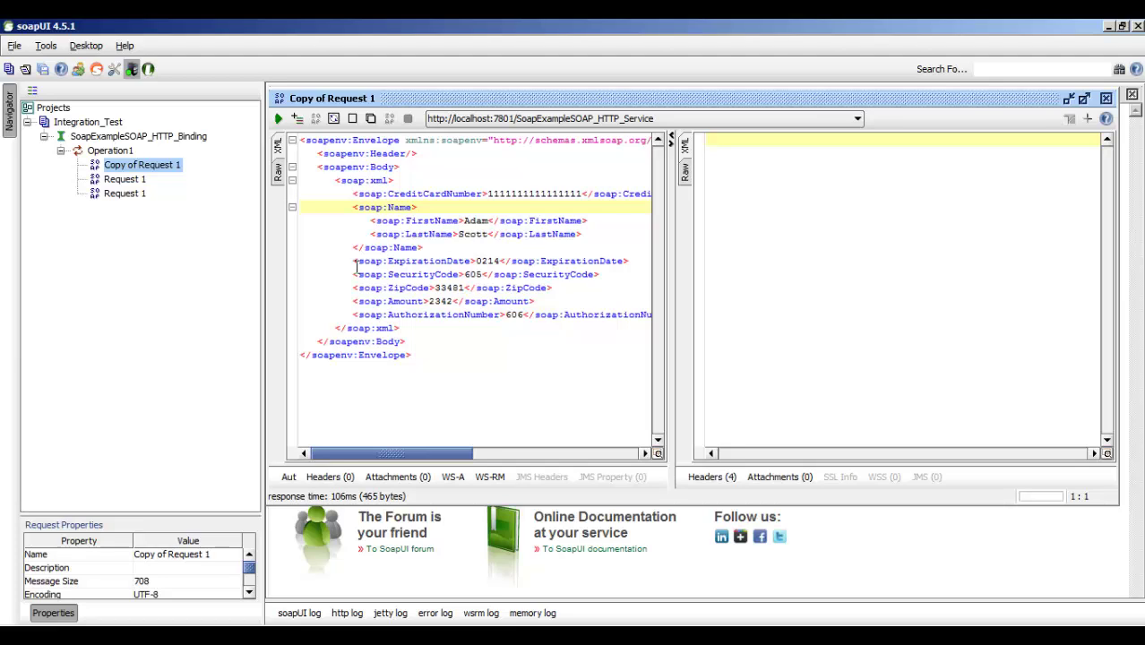
- Submit the request, change SecurityCode from 605 to 606, resubmit, and return to Integration Tester
click(279, 119)
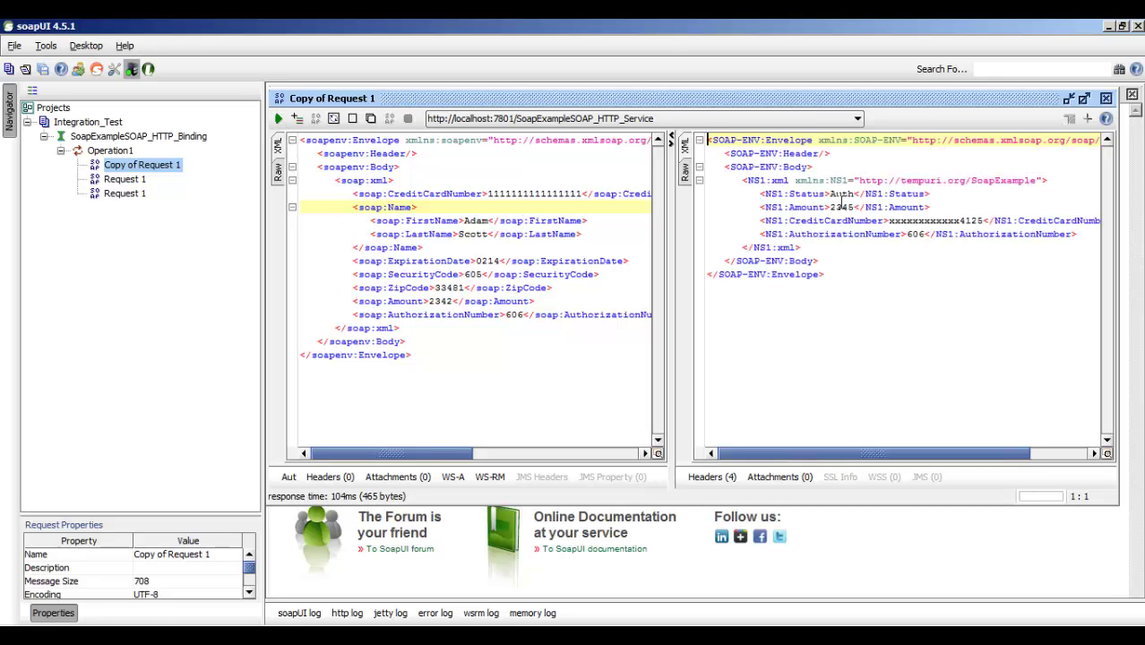
click(486, 277)
key(BackSpace)
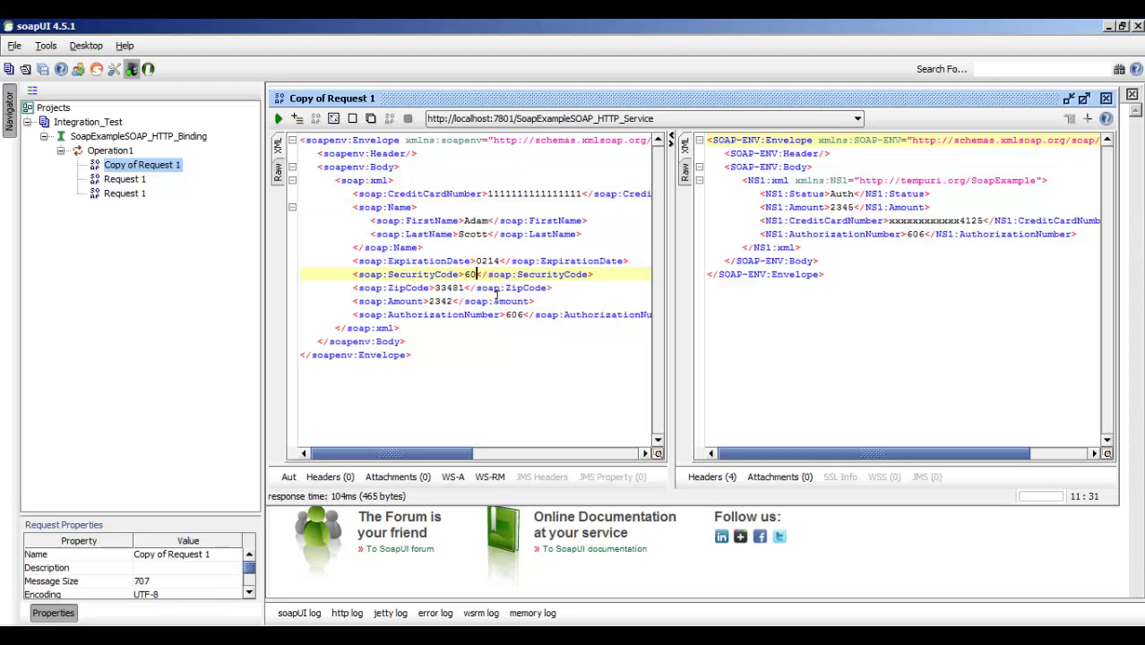
text(6)
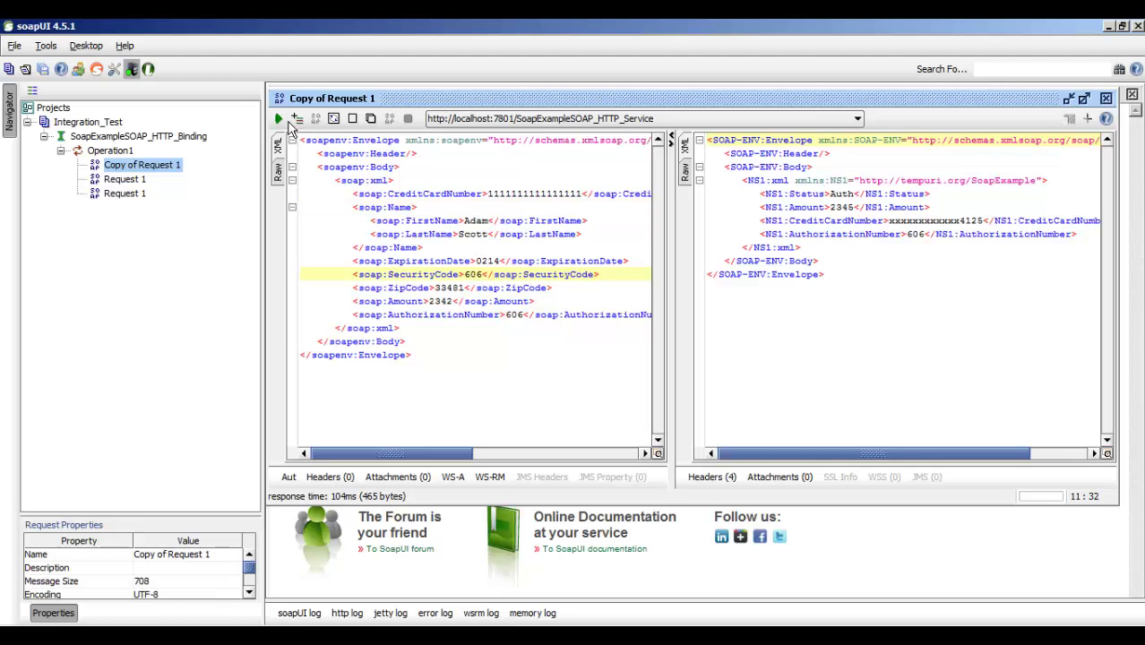
click(278, 119)
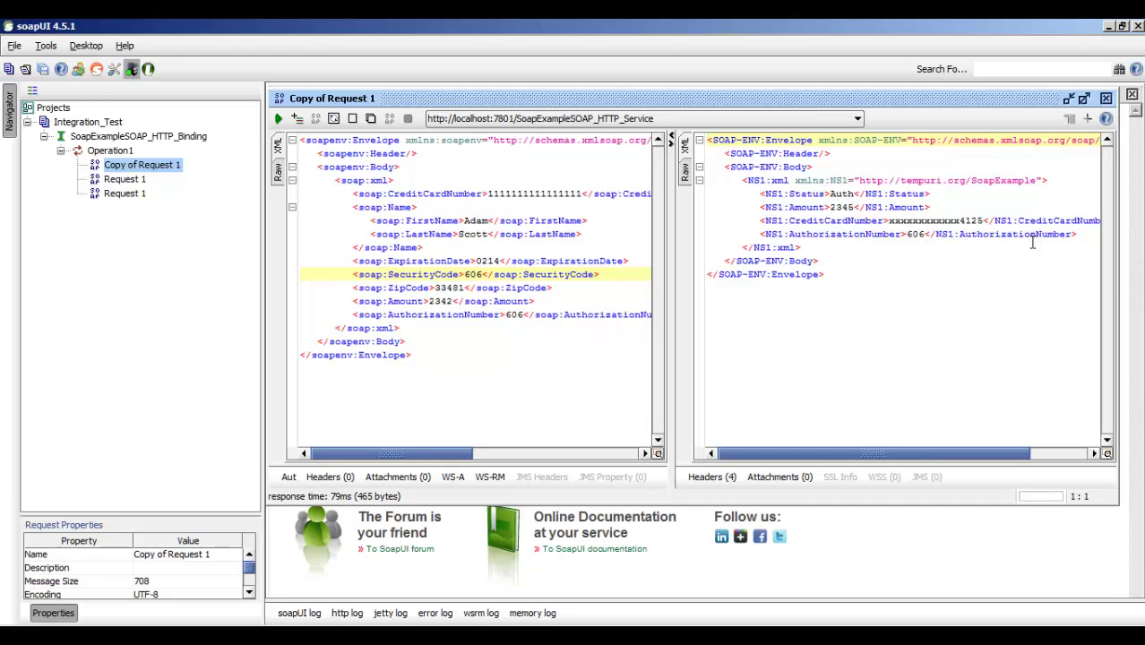
key(alt+Tab)
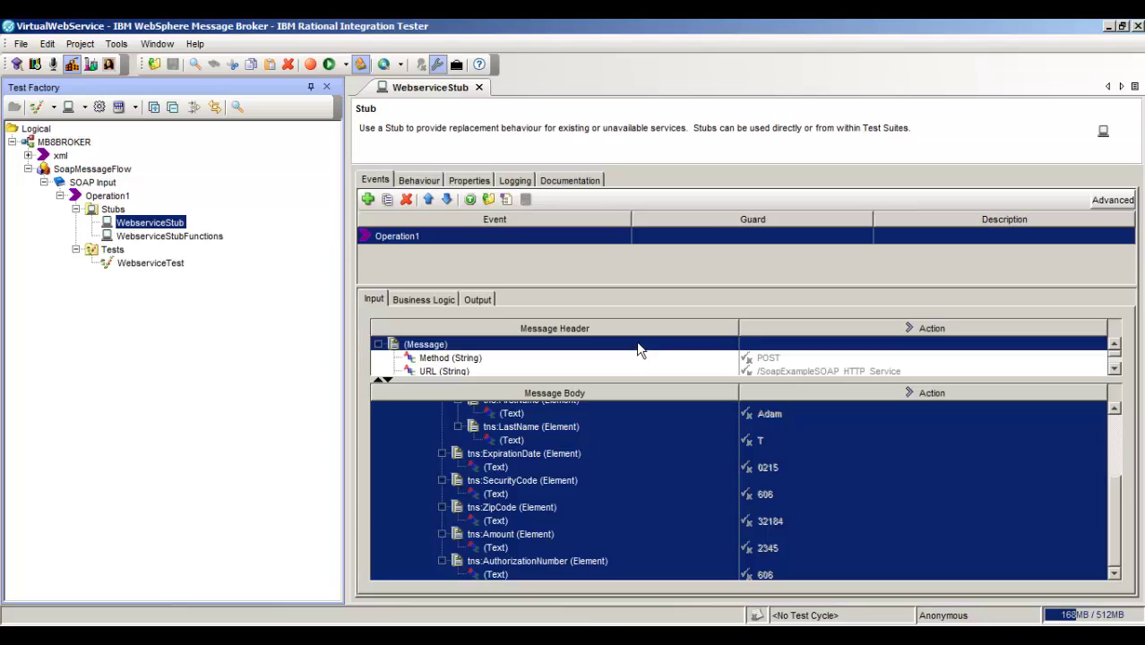
- Give the SecurityCode field an Equality filter of 606 and store its value in tag SecurityCode
click(622, 484)
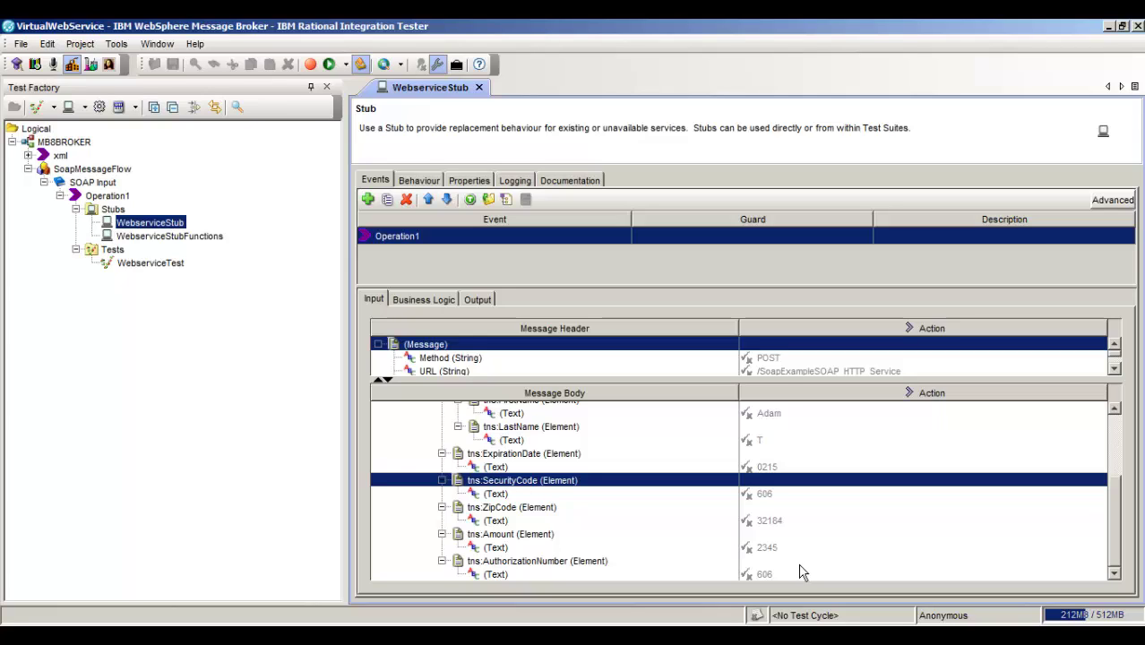
double_click(583, 499)
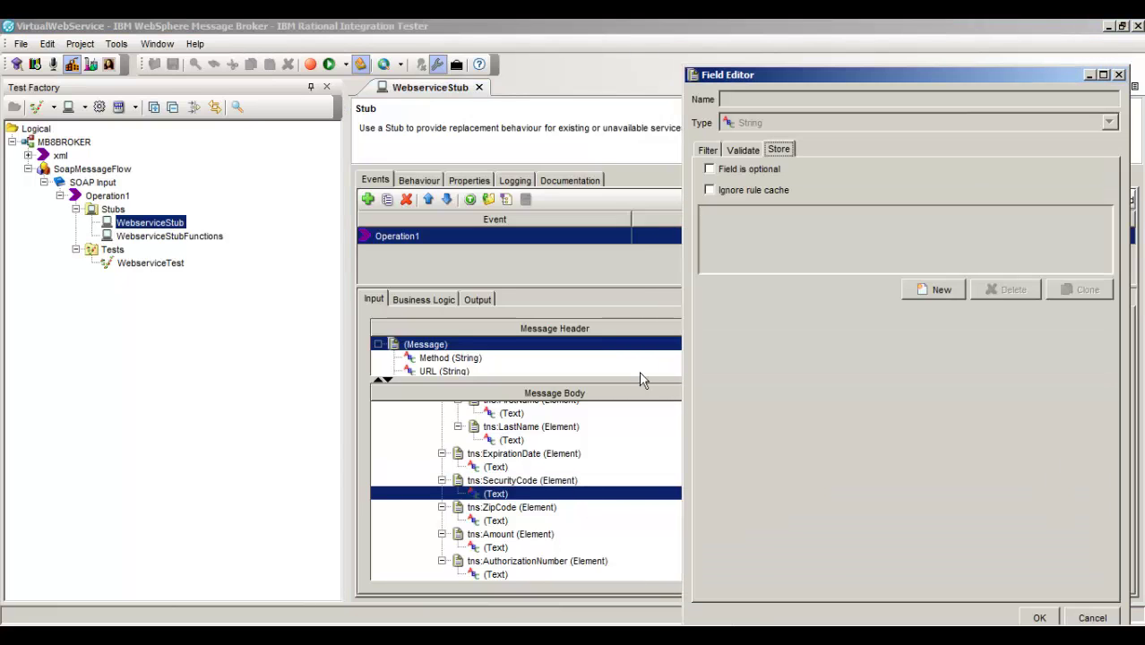
click(713, 150)
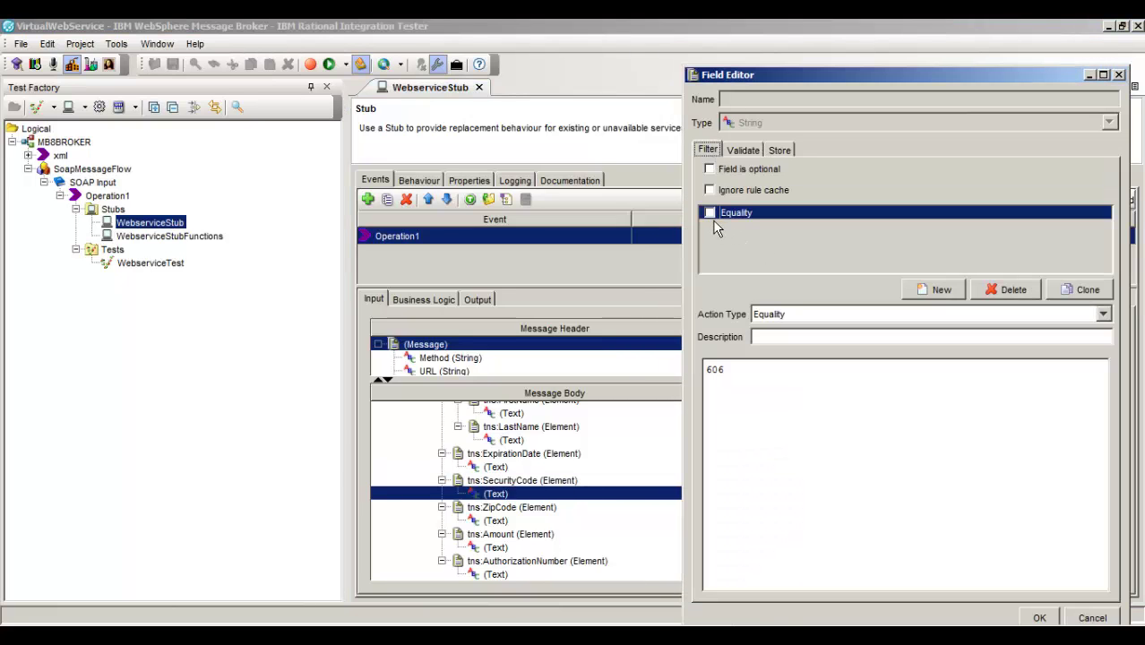
click(710, 214)
click(783, 383)
click(794, 152)
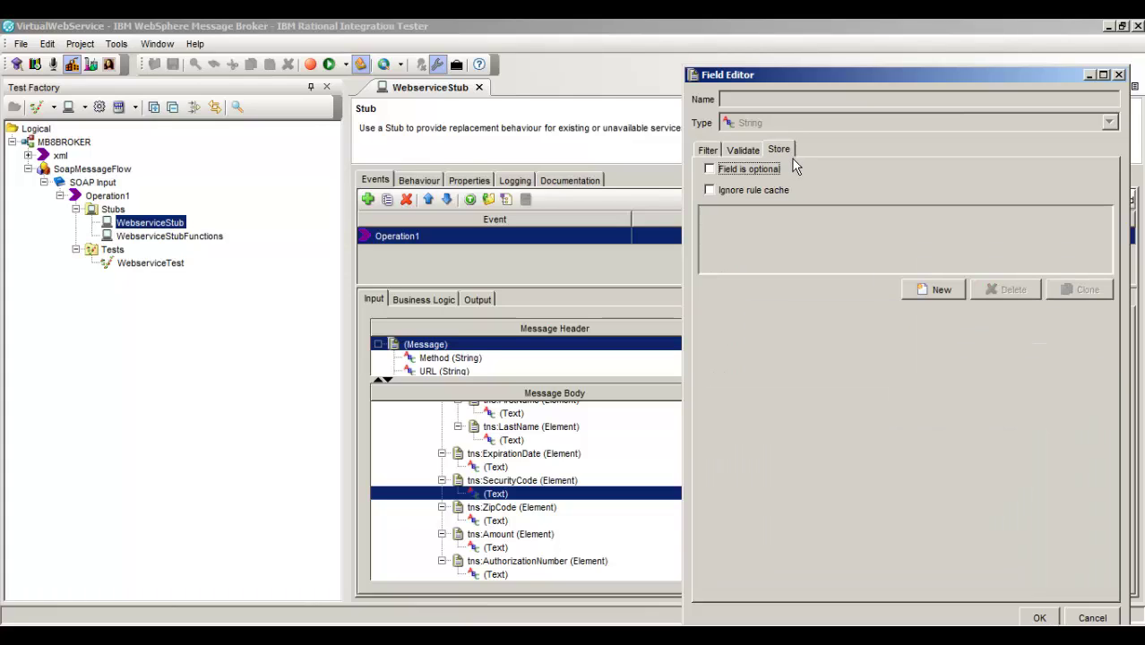
click(944, 296)
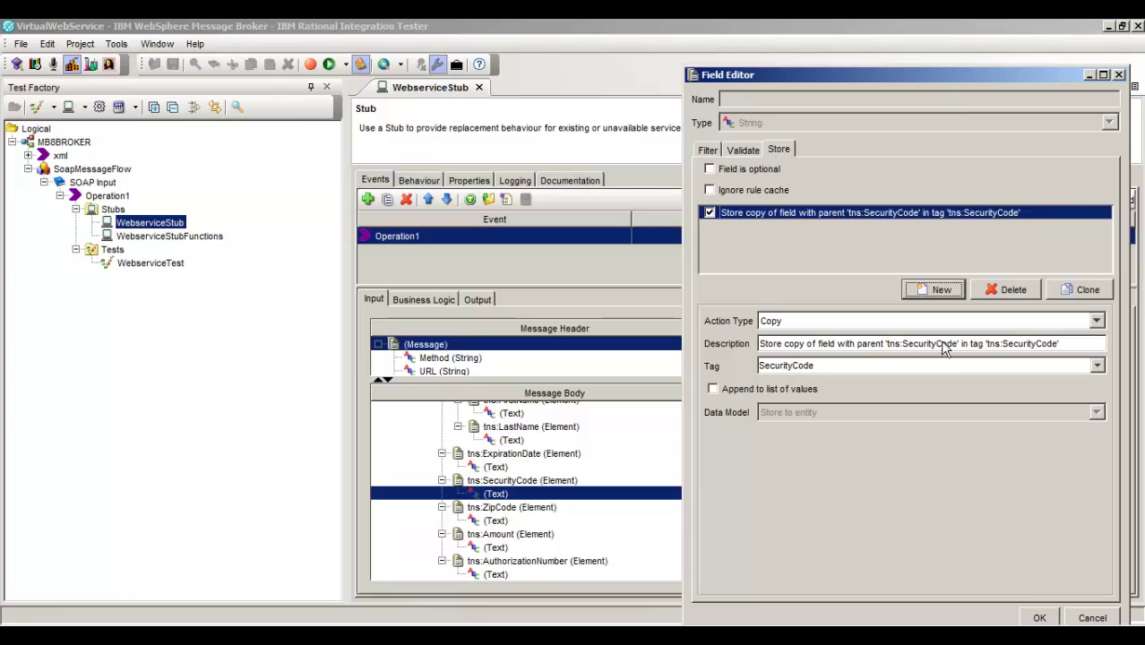
click(1056, 620)
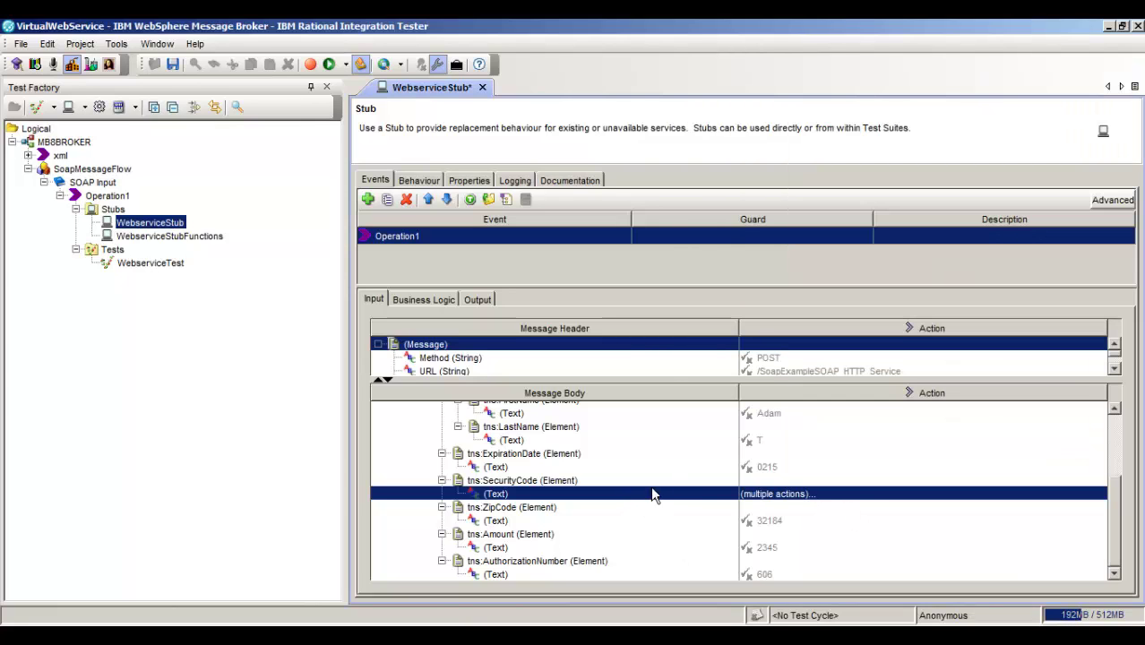
- Quick Tag the incoming CreditCardNumber and Amount values with tags of the same names
drag(1122, 504, 1121, 439)
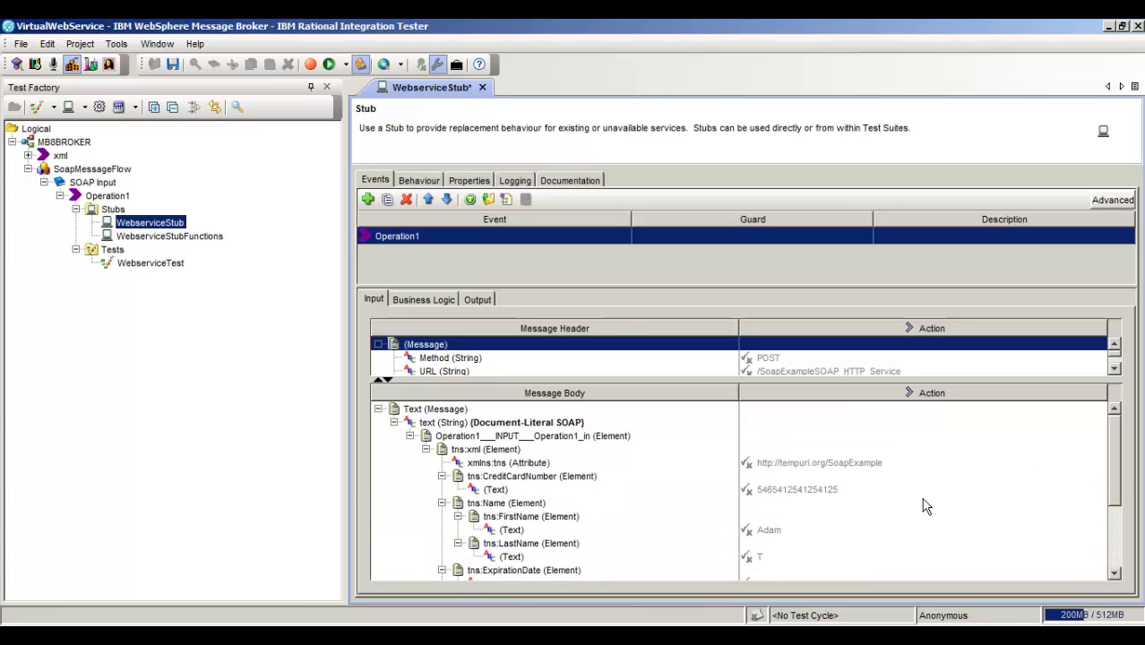
right_click(808, 495)
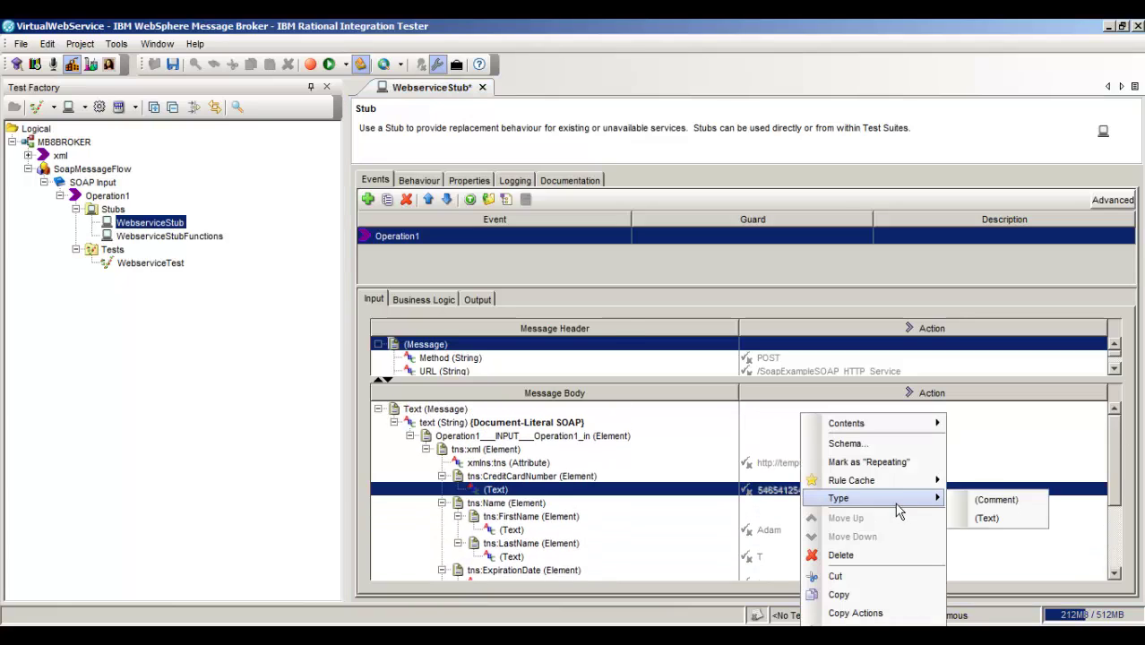
mouse_move(896, 423)
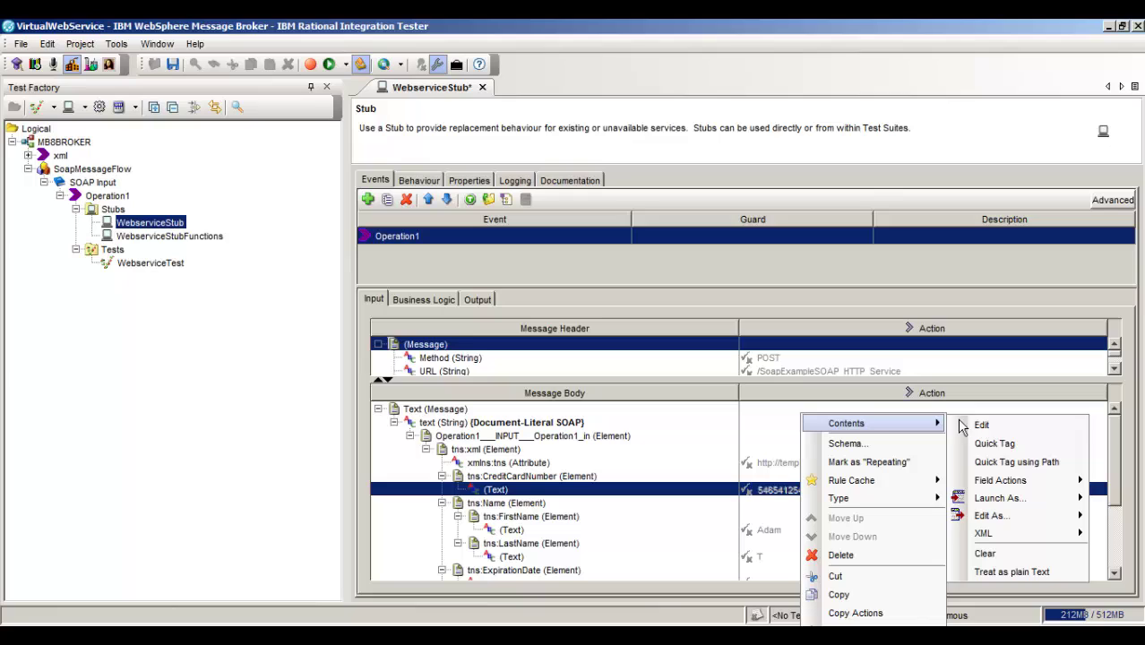
click(1008, 441)
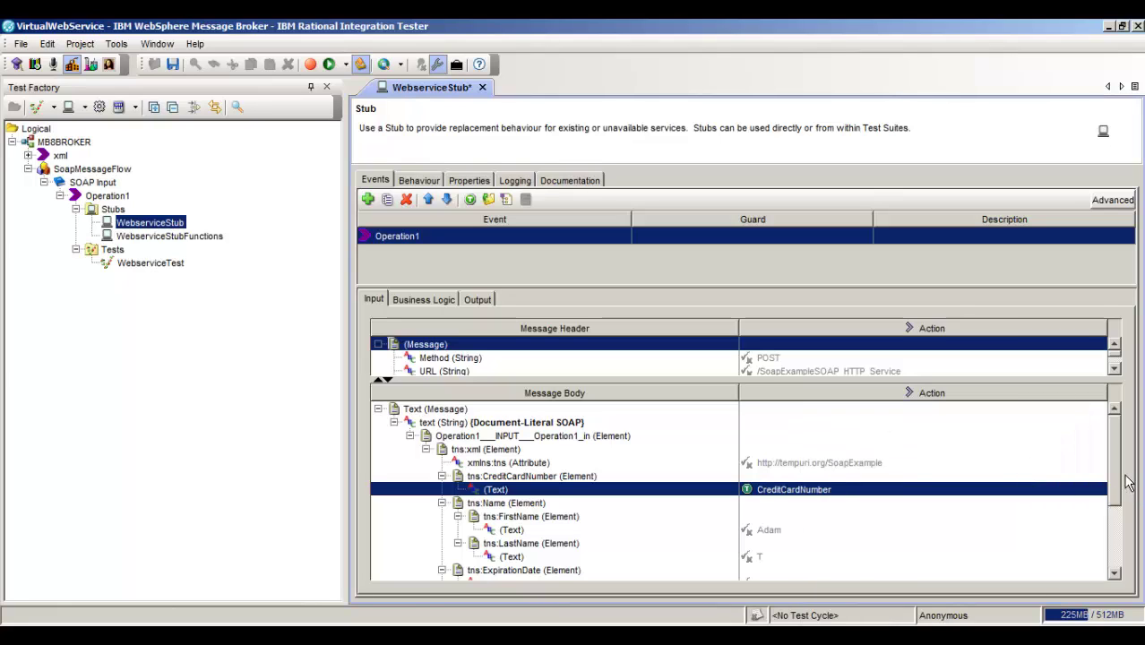
drag(1119, 477, 1121, 564)
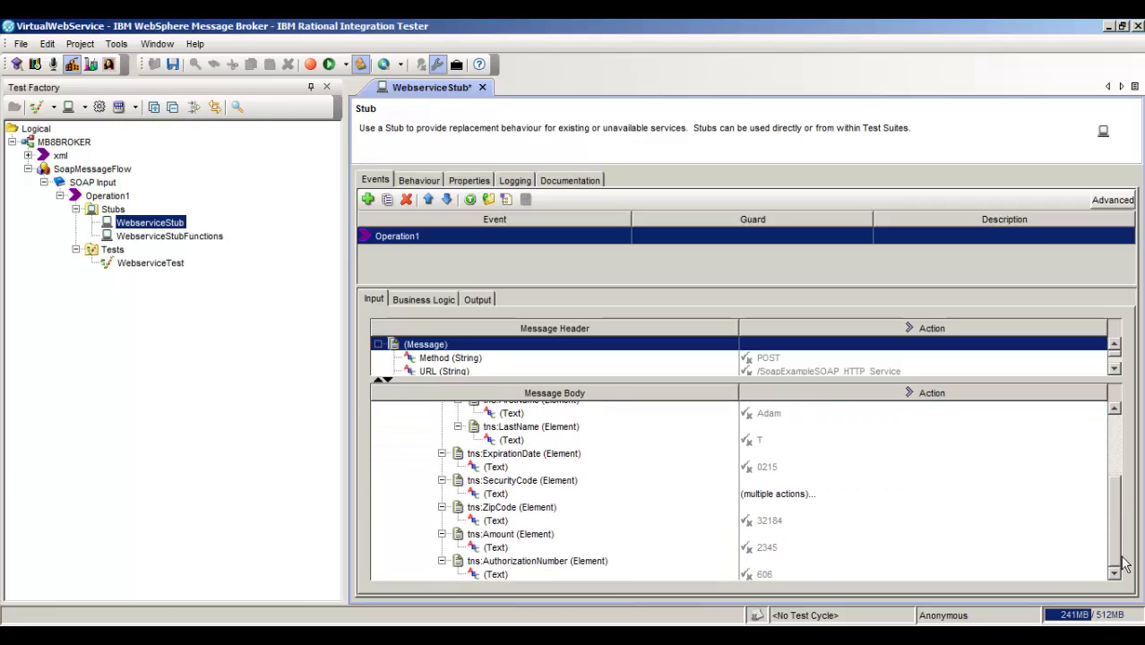
right_click(816, 548)
mouse_move(896, 428)
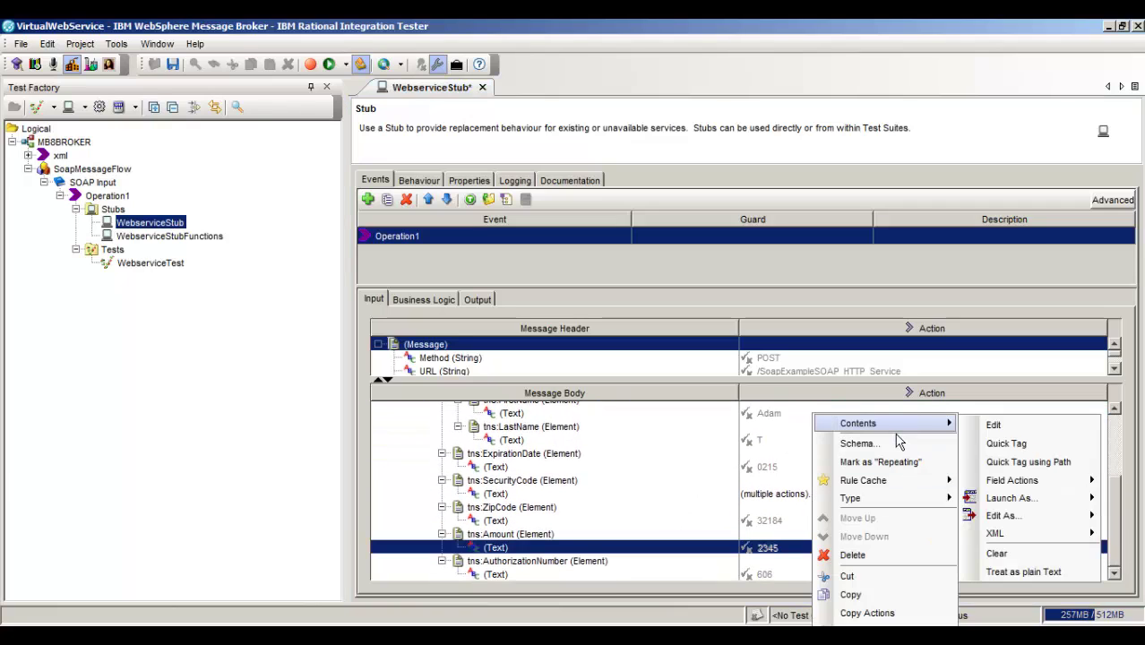
click(1030, 464)
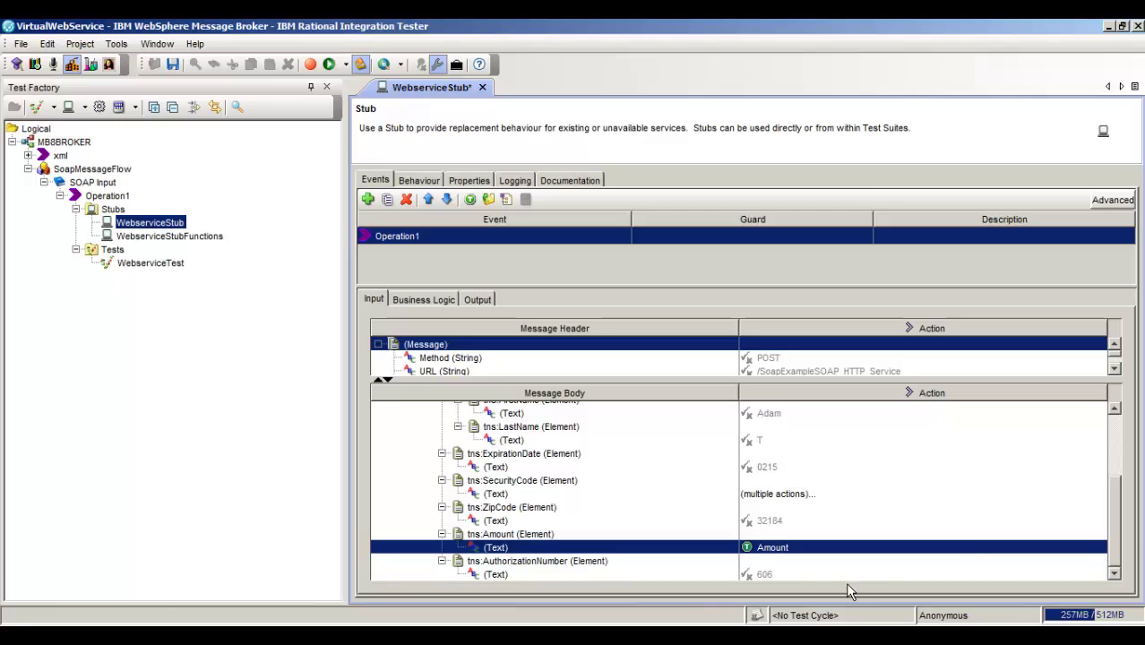
- Quick Tag the incoming AuthorizationNumber value and show the stub's Output reply message
right_click(771, 579)
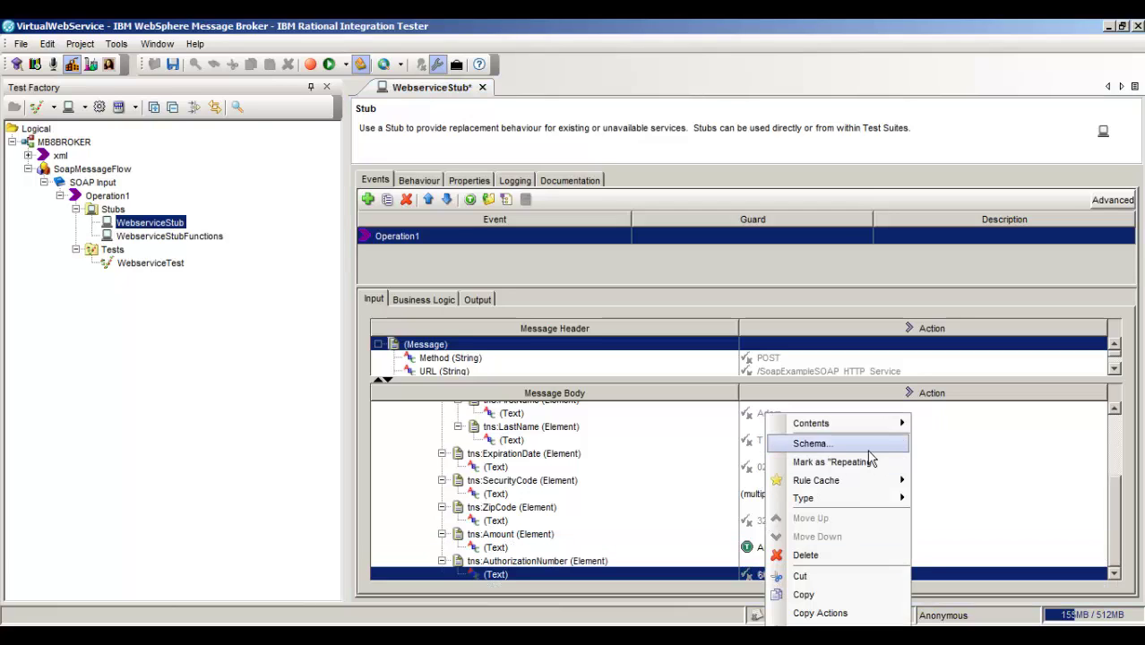
mouse_move(887, 422)
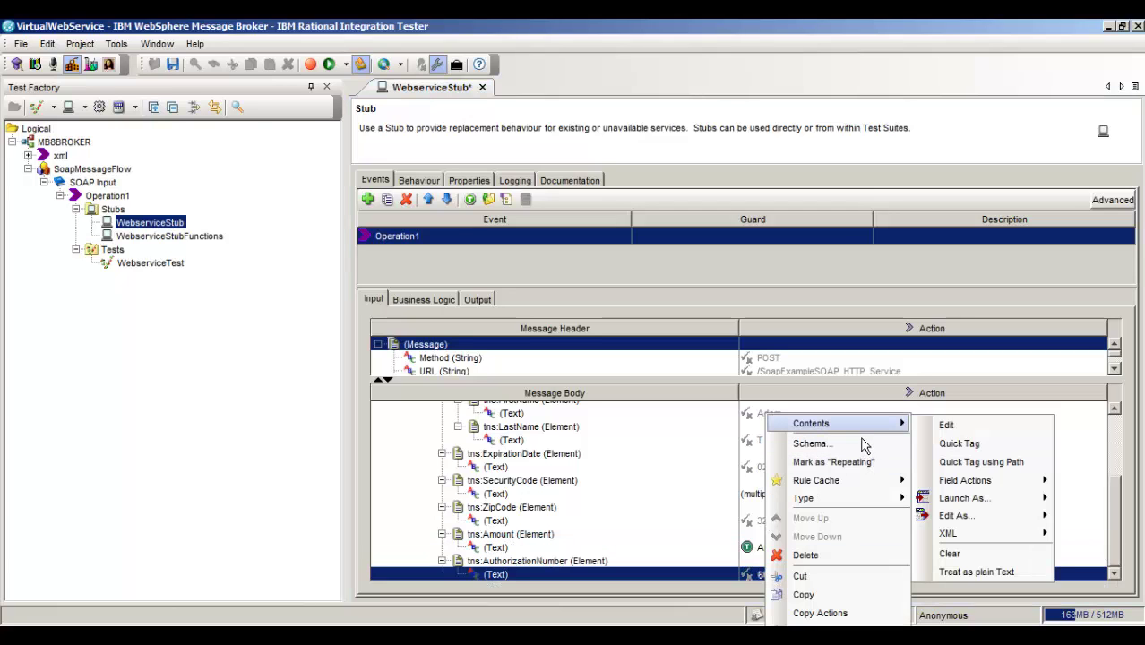
click(973, 444)
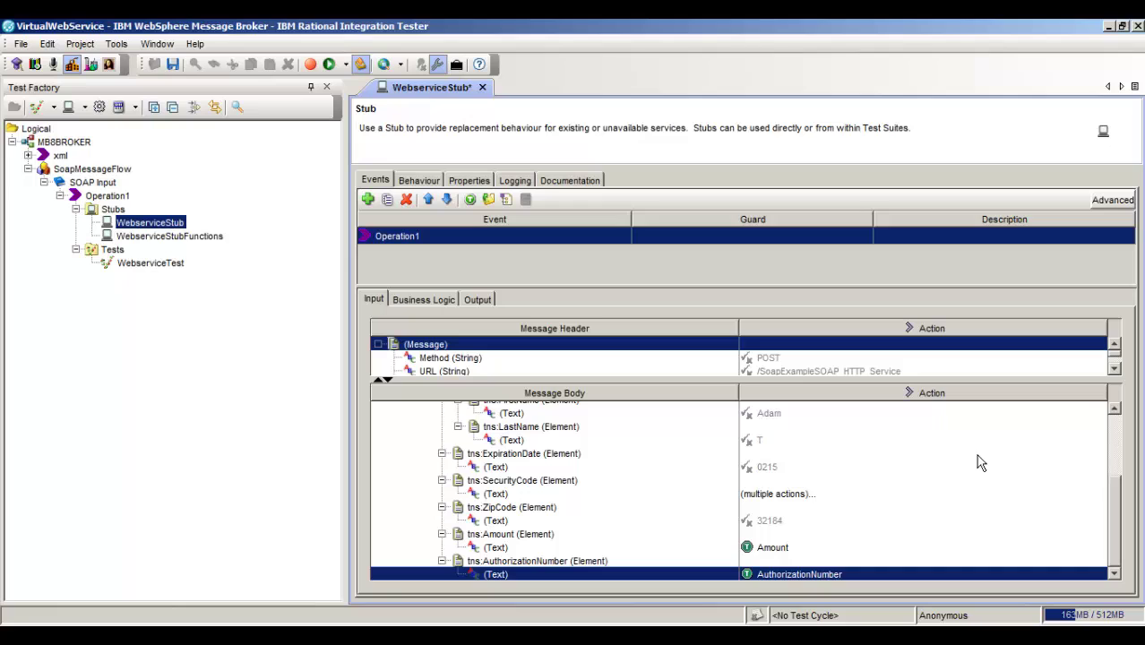
click(488, 305)
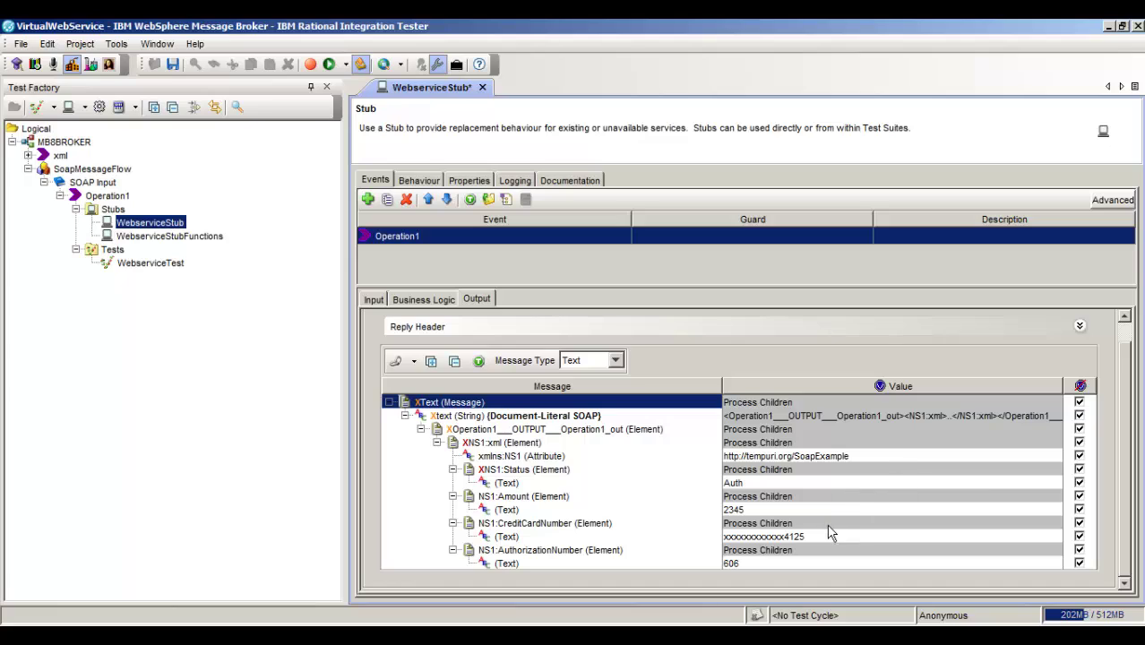
- Replace the reply's Amount value 2345 with the Amount tag
click(811, 511)
click(802, 512)
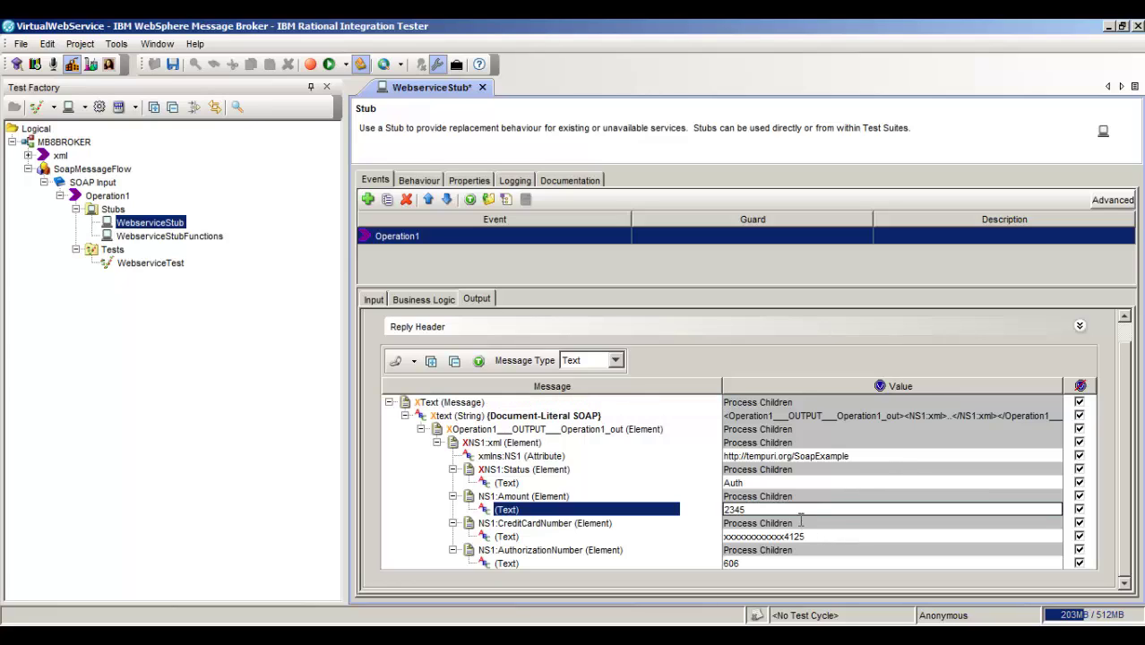
key(ctrl+a)
key(BackSpace)
right_click(740, 515)
mouse_move(785, 587)
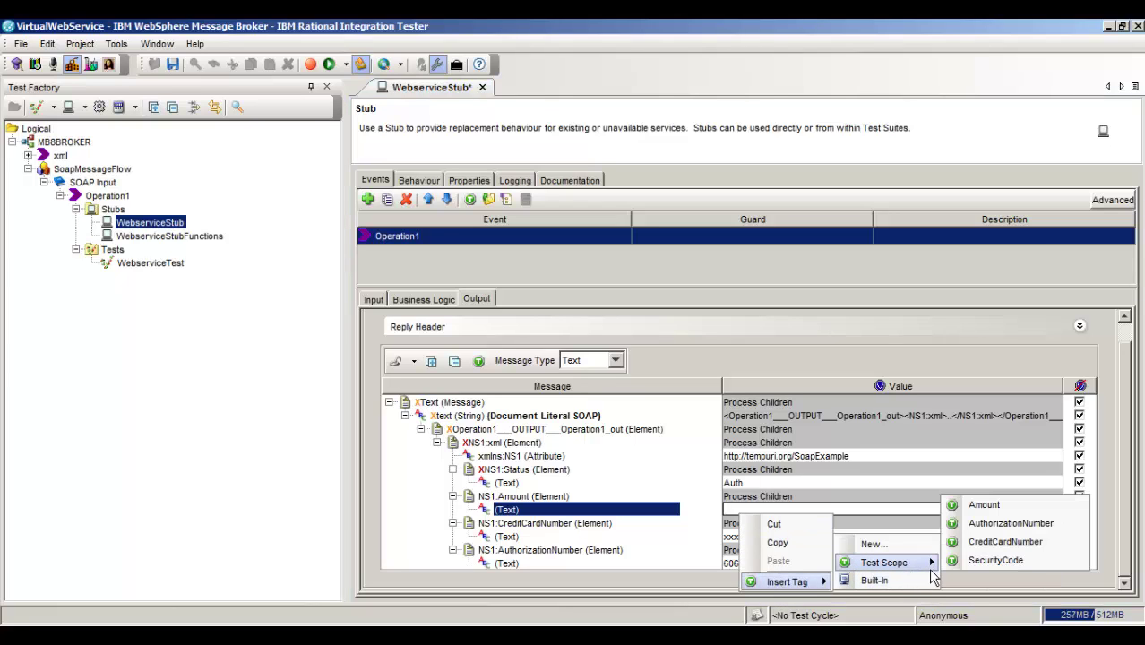
click(983, 504)
- Replace the reply's masked card number with the CreditCardNumber tag
click(765, 536)
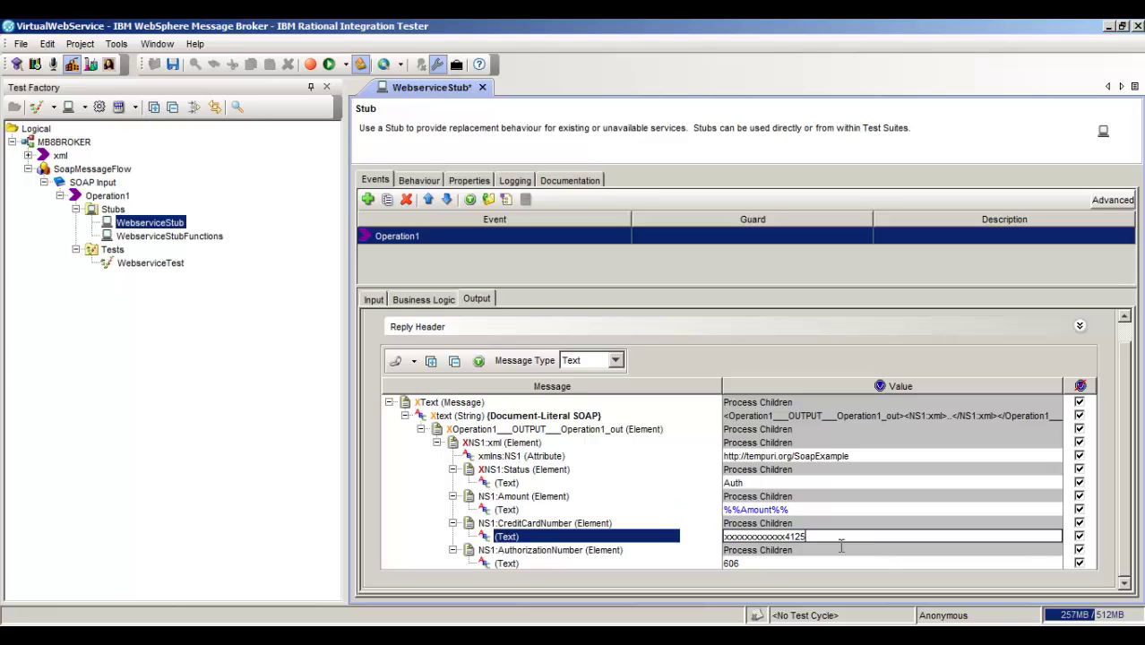
click(765, 535)
key(BackSpace)
right_click(768, 537)
mouse_move(806, 603)
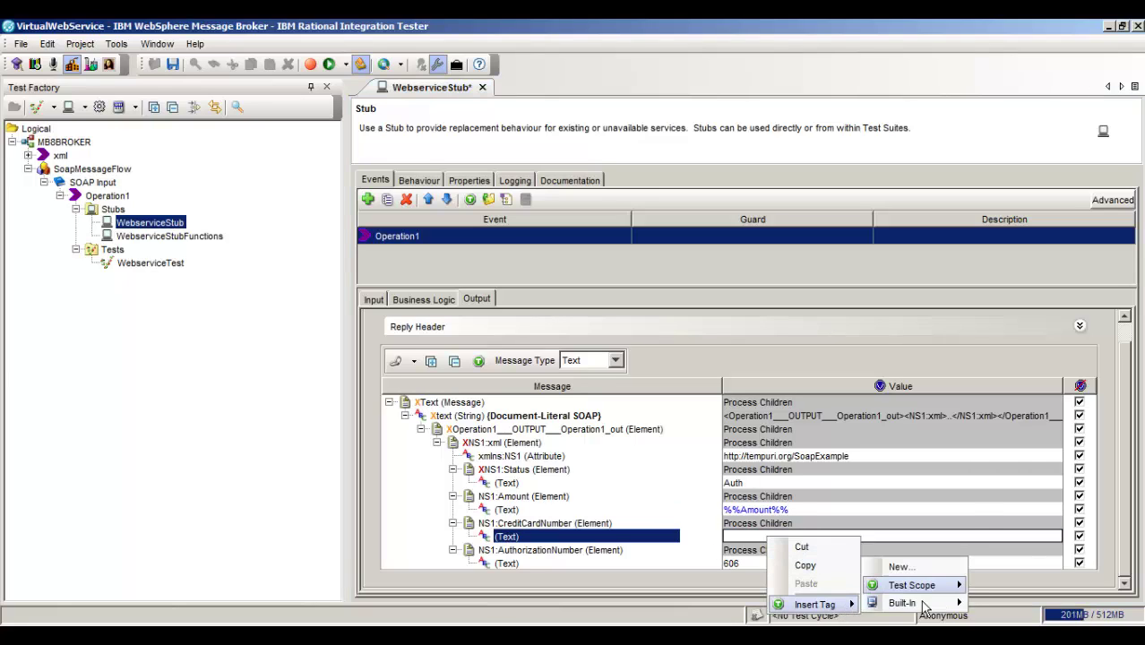
click(1021, 566)
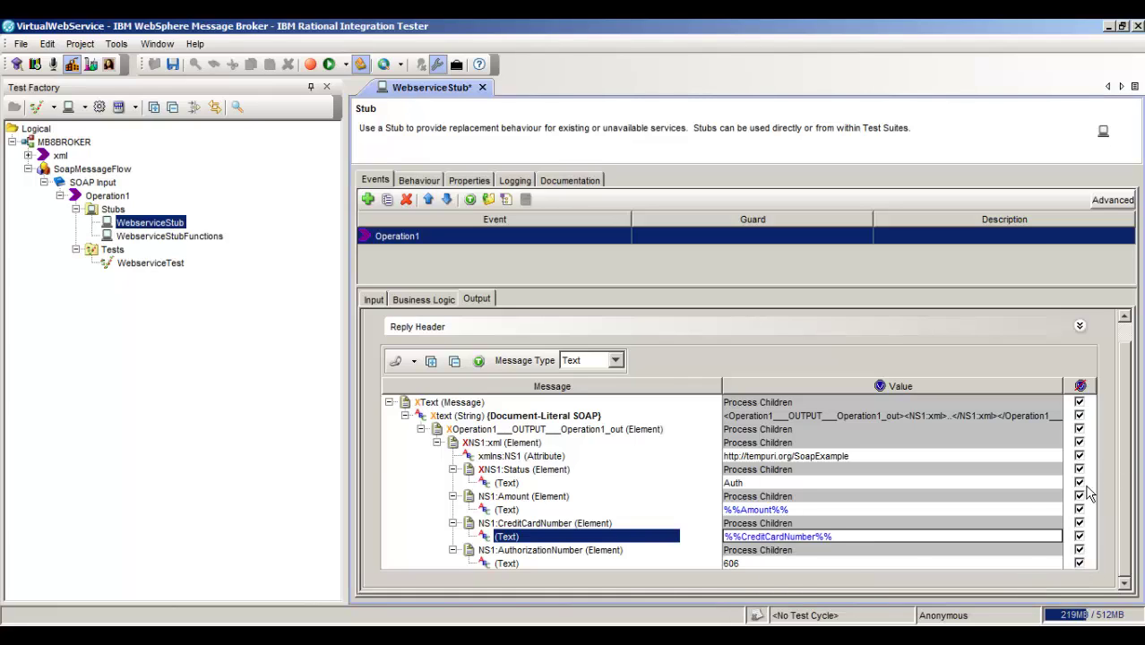
- Replace AuthorizationNumber 606 with the AuthorizationNumber tag and restart the running stub
click(776, 565)
drag(772, 564, 714, 565)
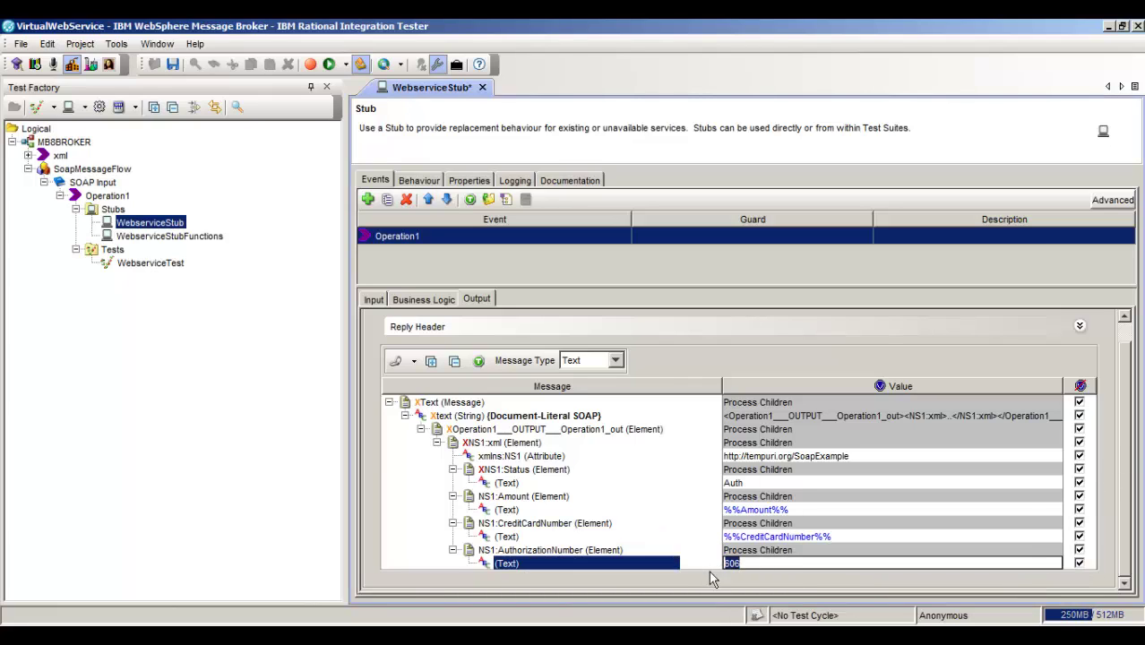
key(BackSpace)
right_click(742, 566)
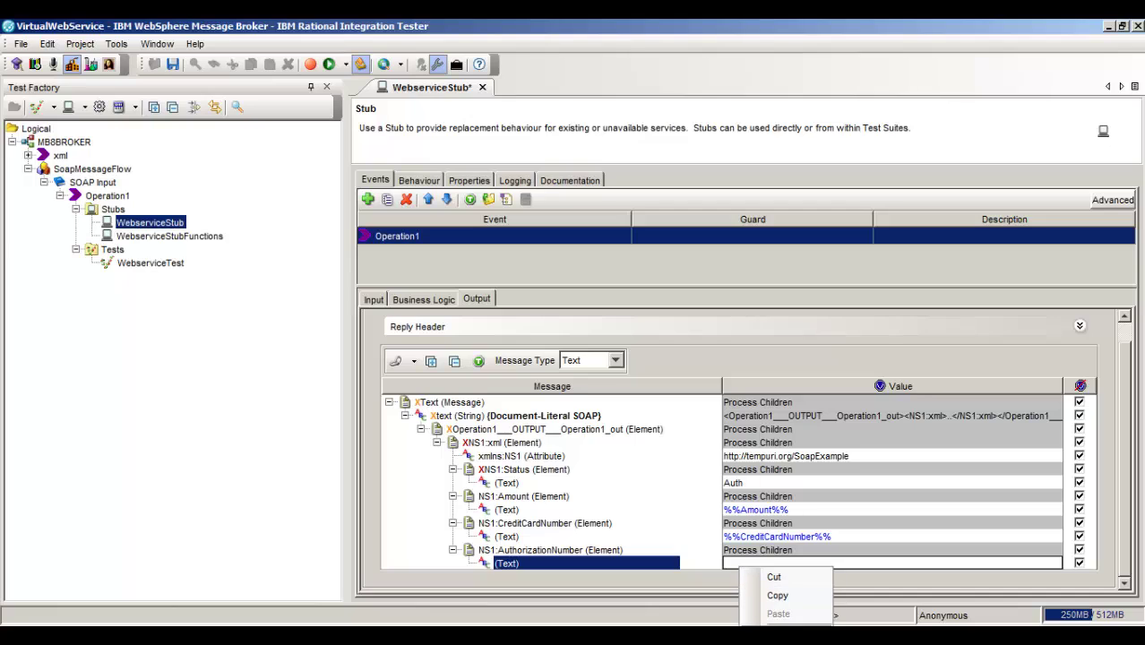
mouse_move(779, 631)
mouse_move(884, 615)
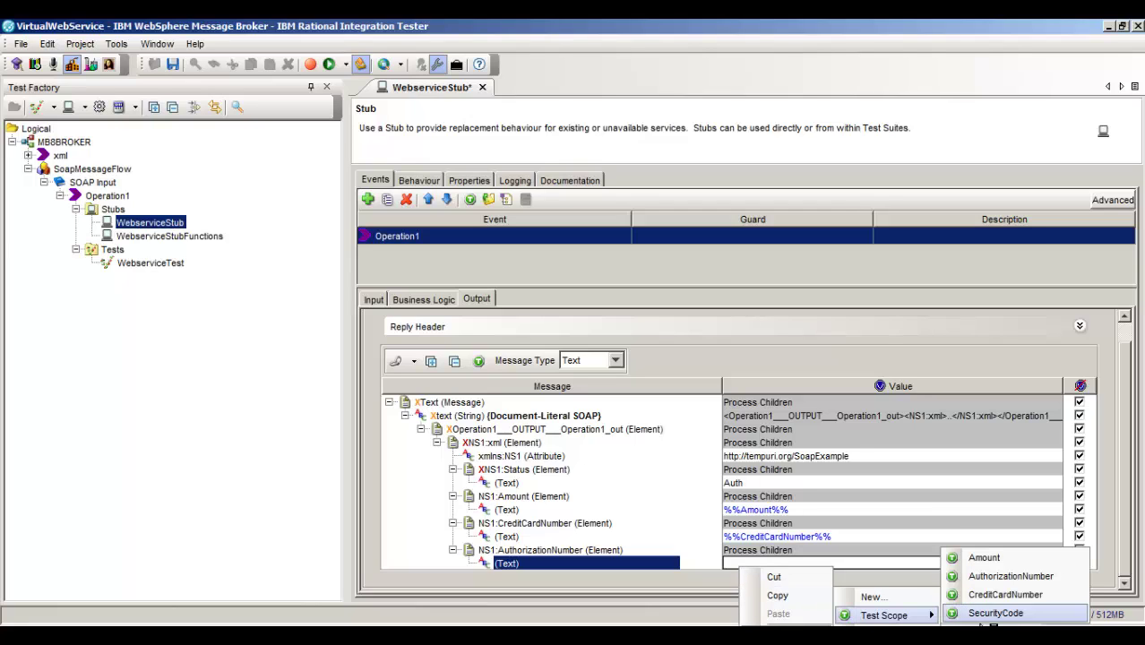
click(1011, 578)
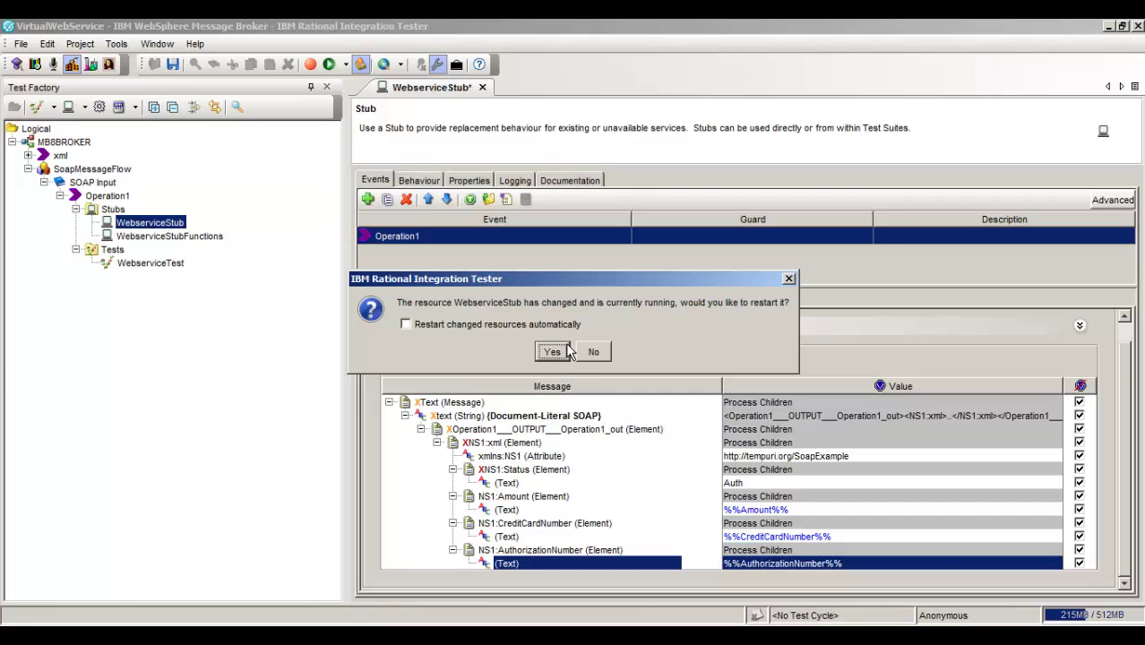
click(552, 352)
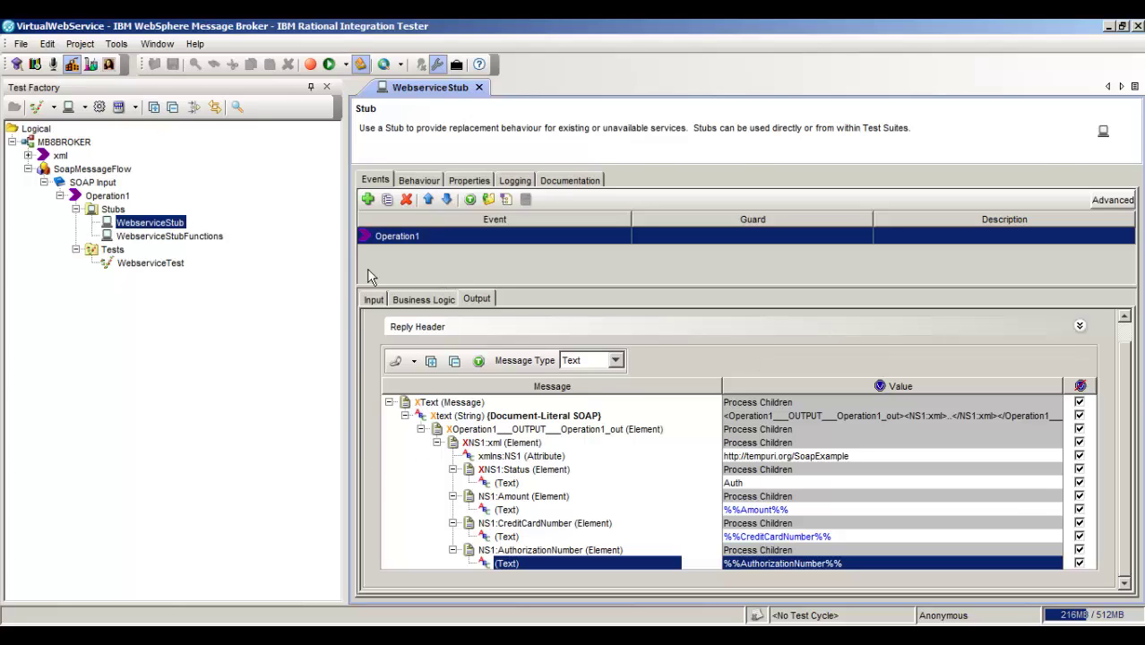
- Start a fresh run of WebserviceStub with F5, then bring soapUI to the front
key(F5)
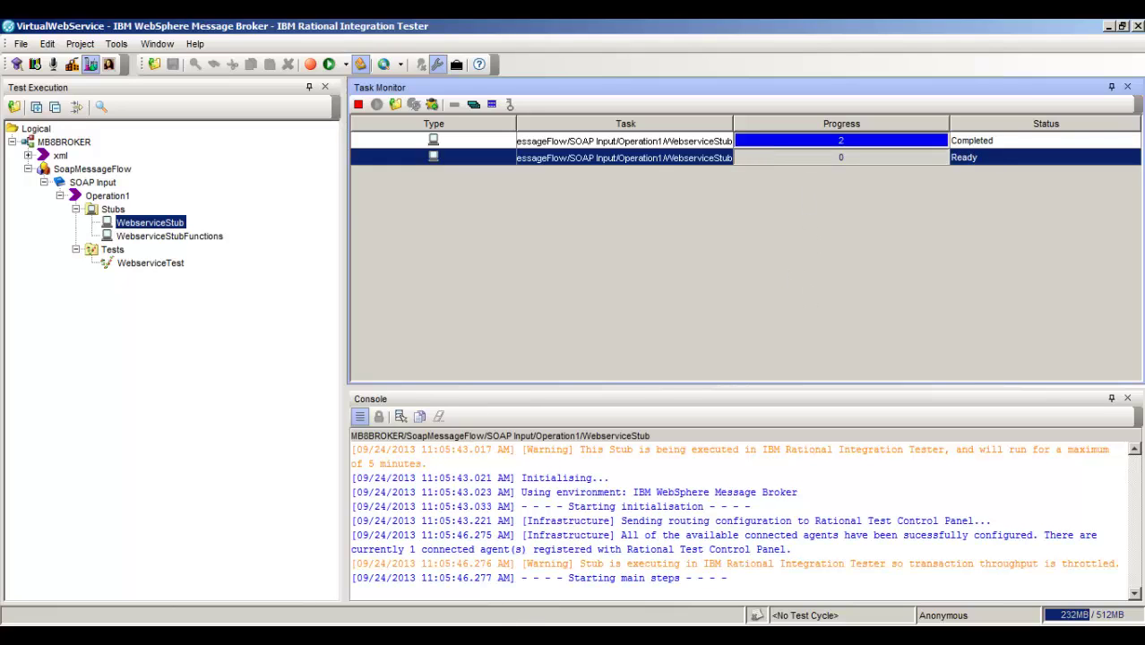
click(397, 637)
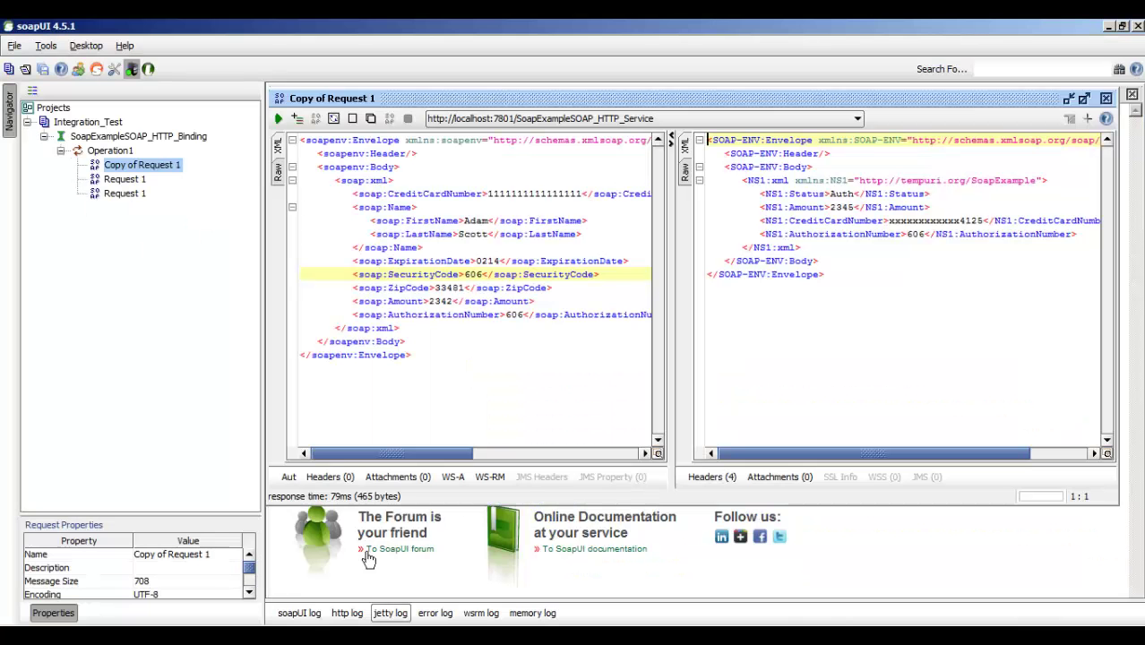
click(285, 123)
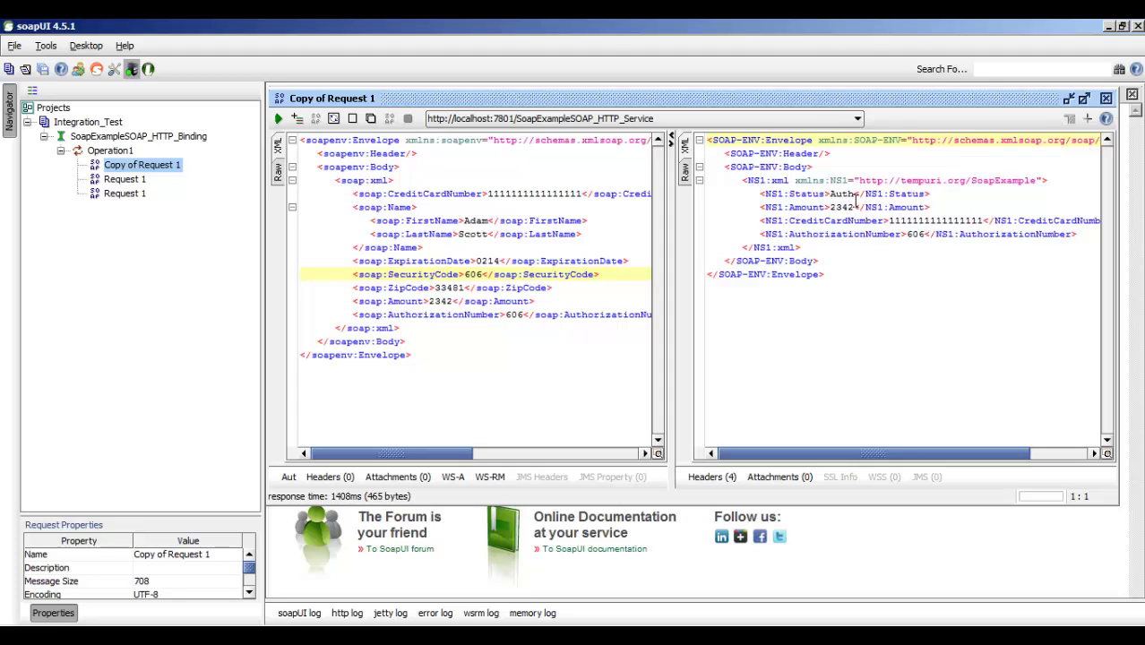
click(489, 278)
key(BackSpace)
text(5)
click(278, 119)
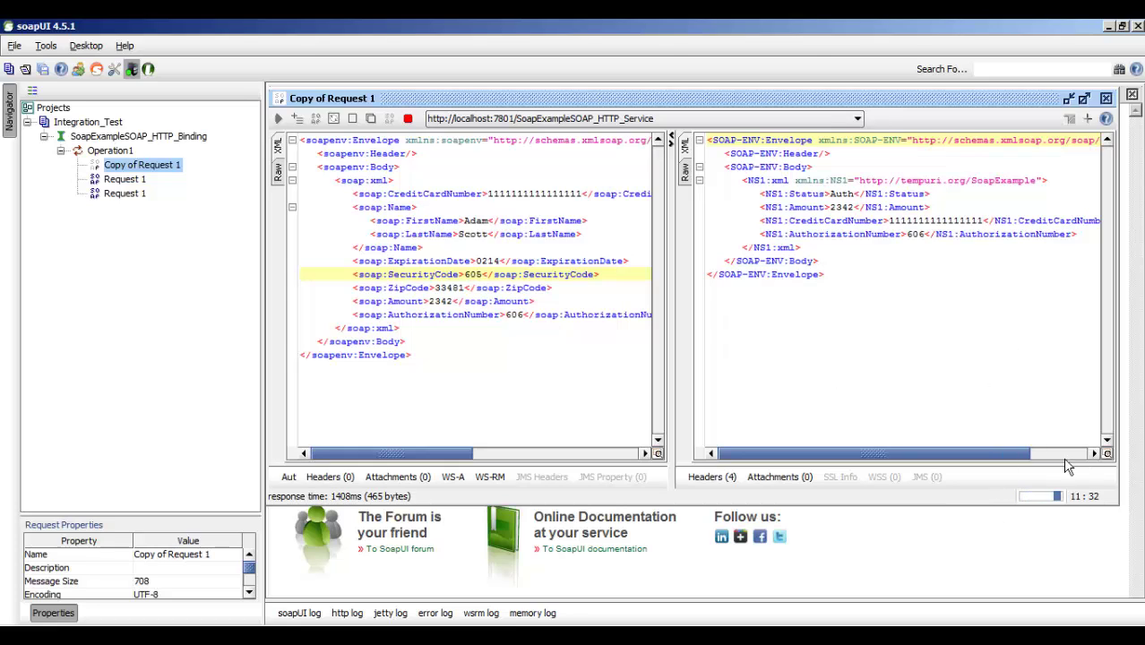
click(408, 119)
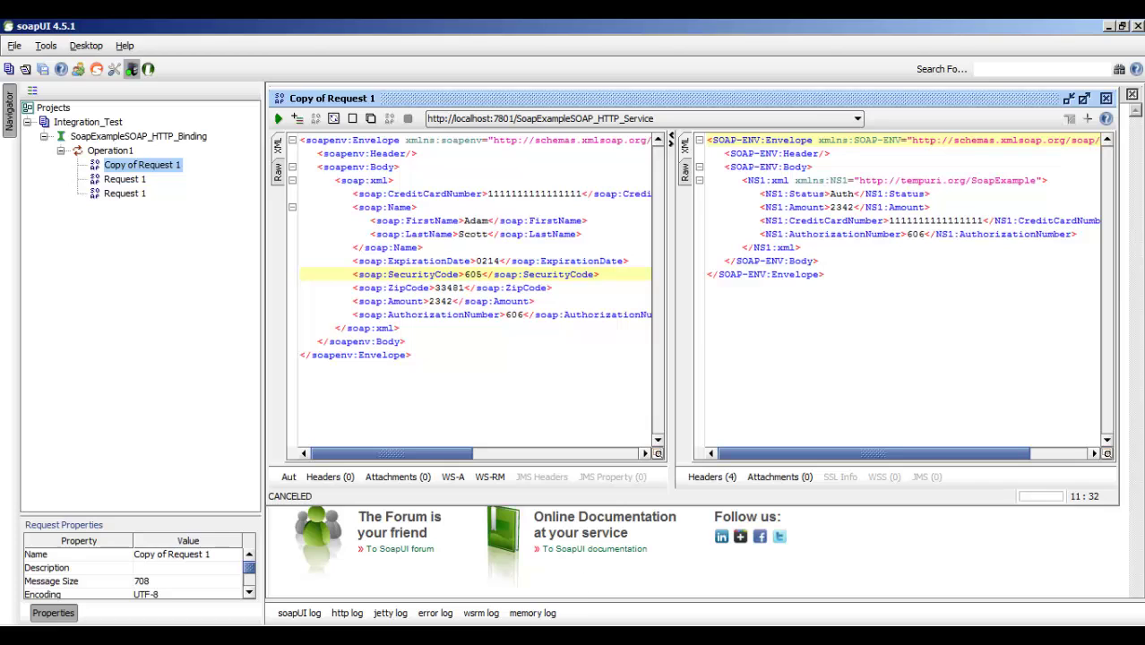
click(437, 634)
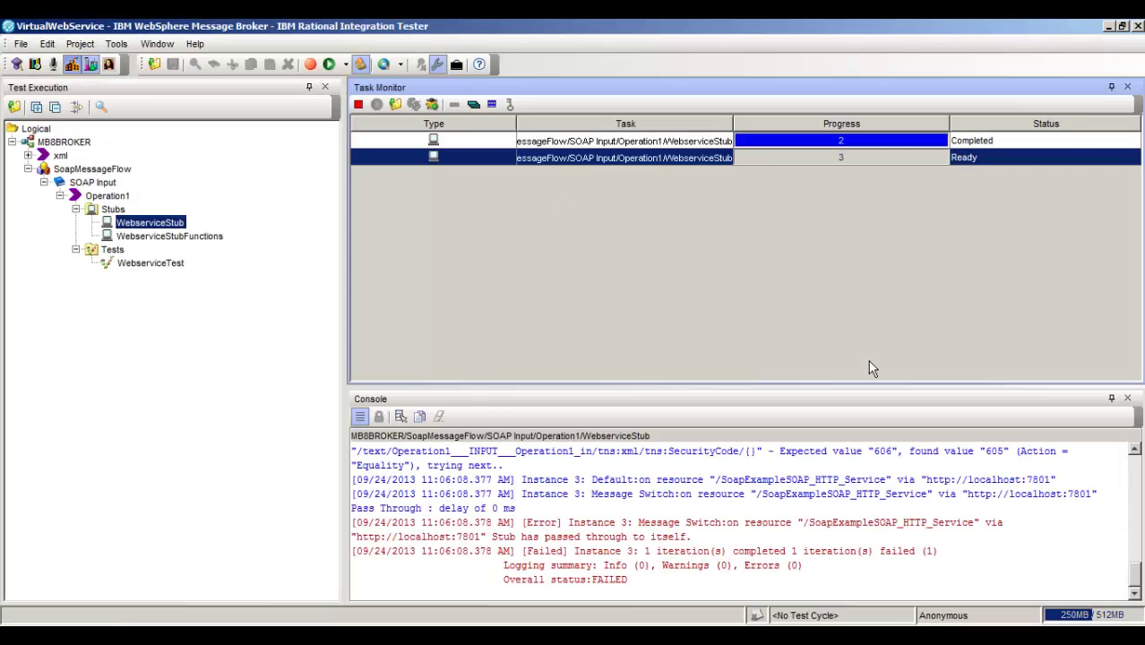
- Leave Test Execution for Test Factory to edit WebserviceStub's reply message again
key(F10)
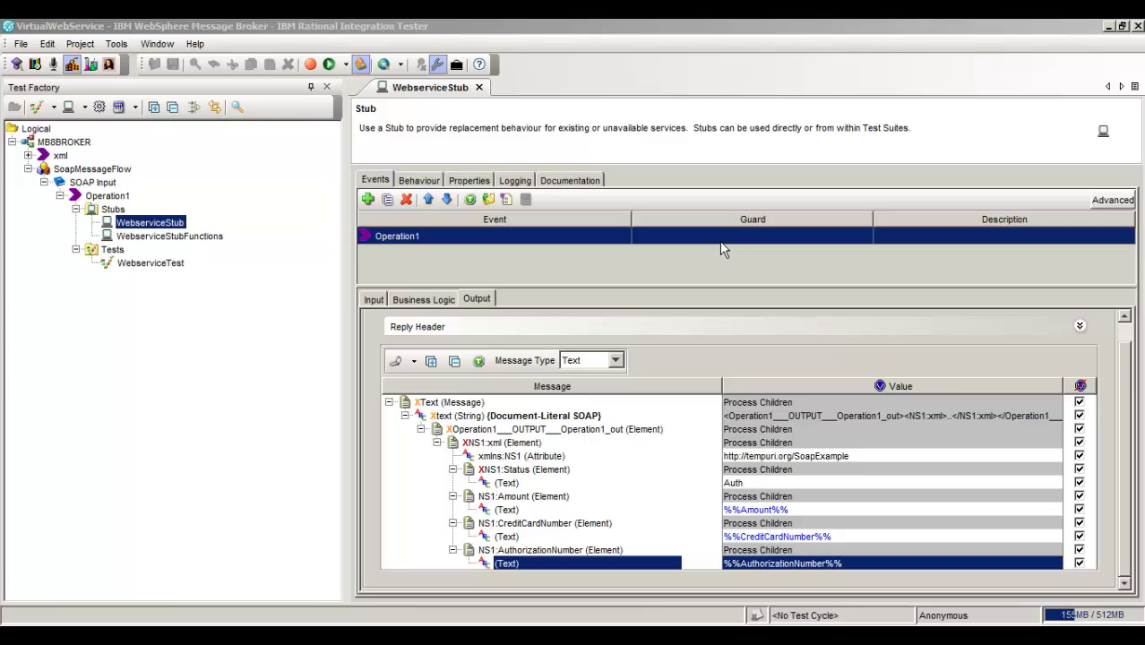
- In Business Logic, add a Function step, move it above Send Output, and open its editor
click(448, 300)
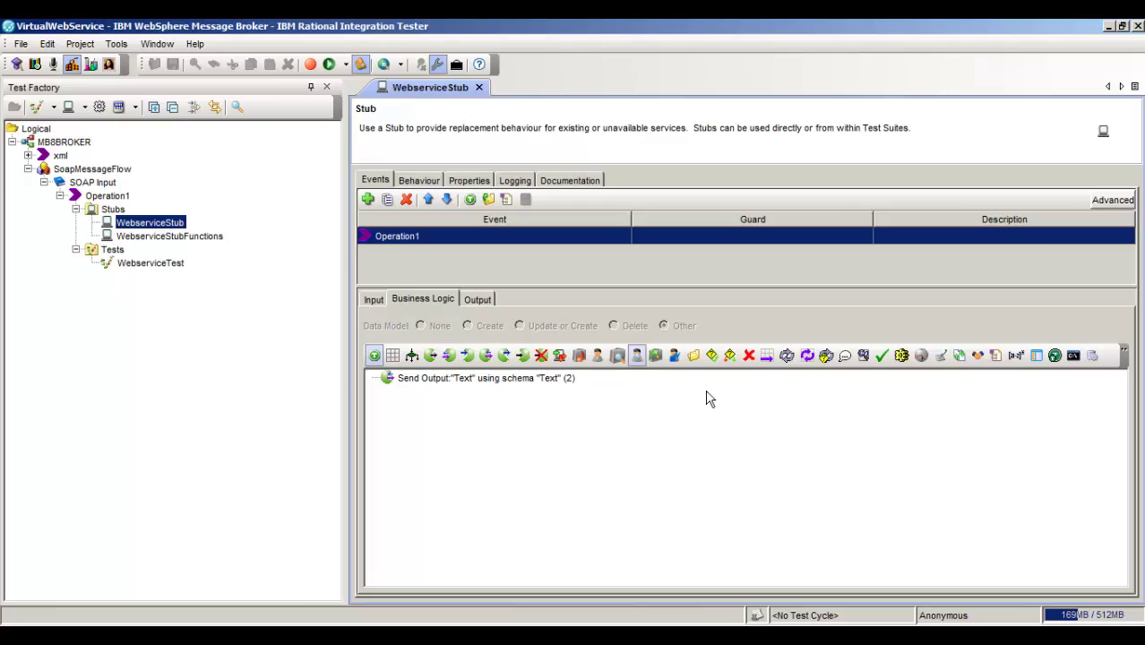
click(1015, 356)
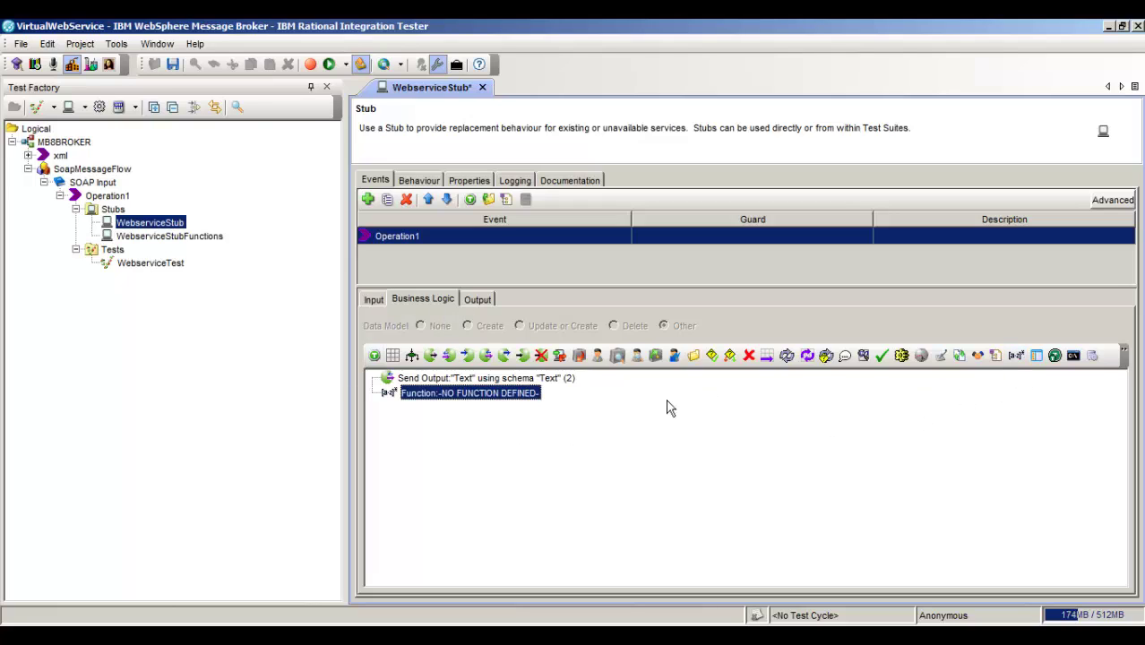
right_click(515, 411)
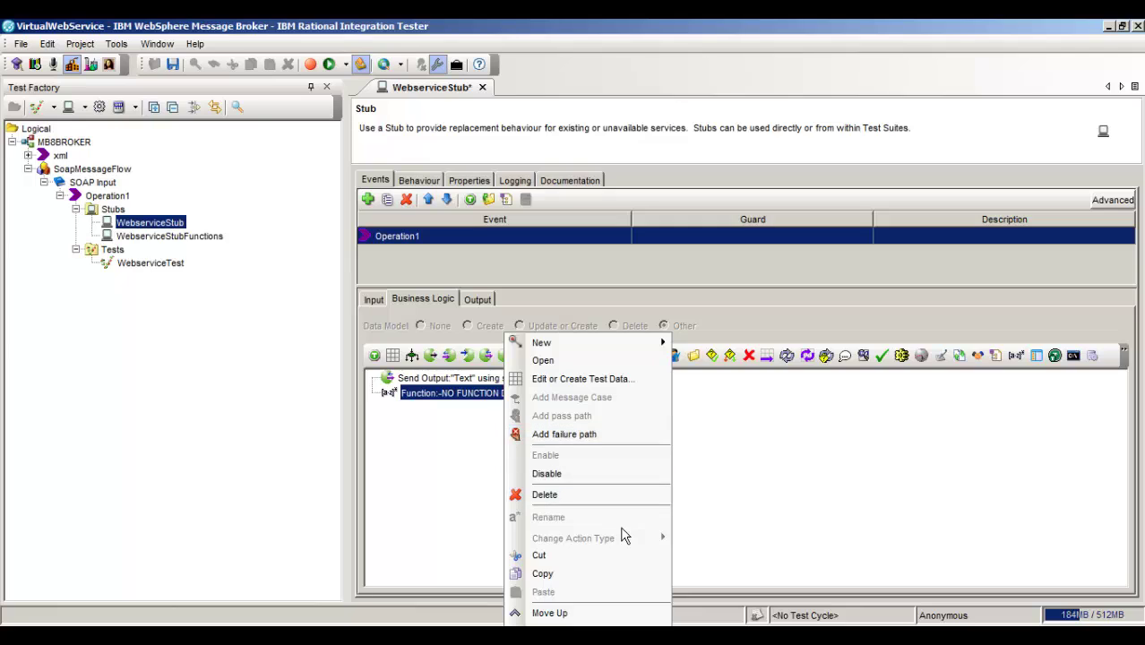
click(636, 615)
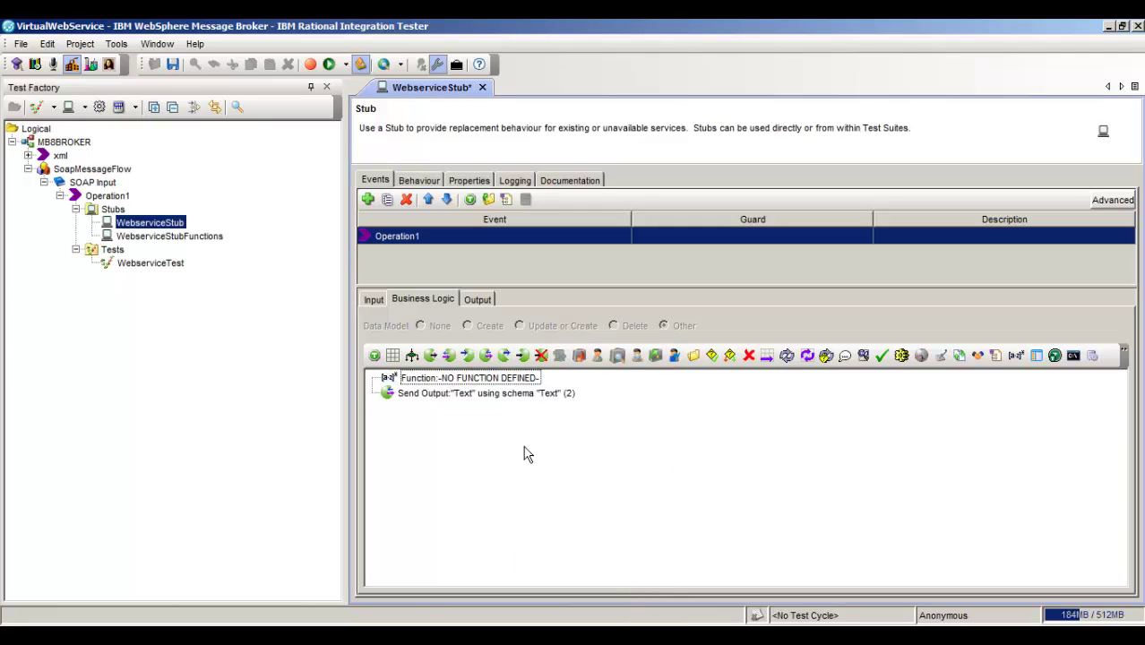
double_click(499, 381)
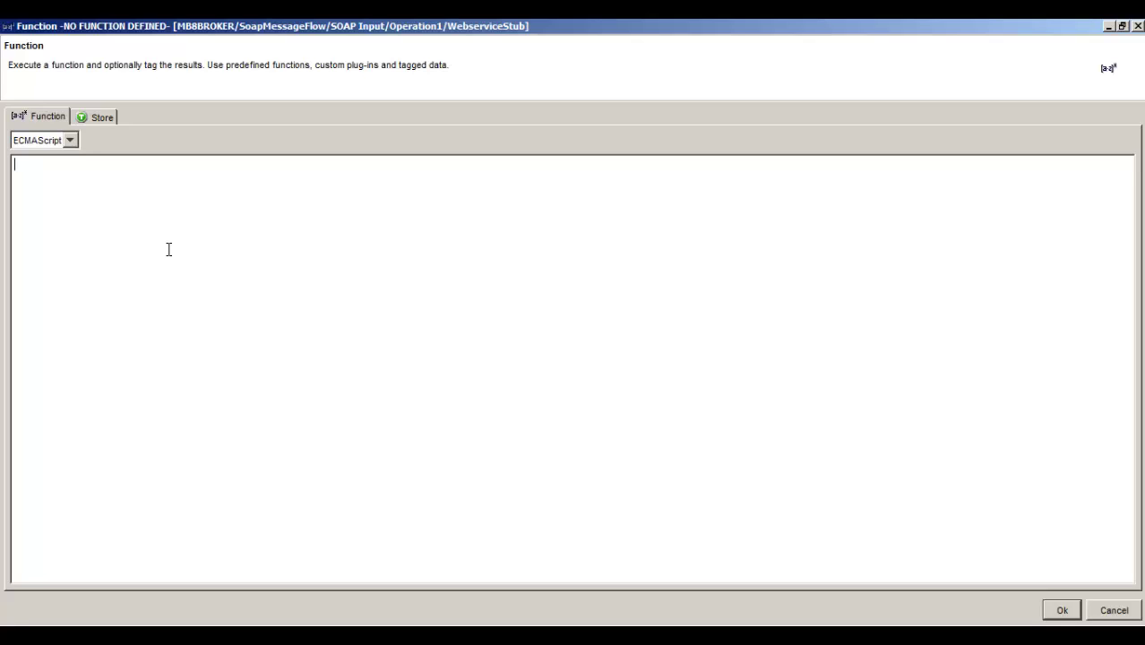
- Write the first line as var string = tags["CreditCardNumber"], inserting the tag from Test Scope
text(ar string =)
right_click(164, 181)
mouse_move(222, 189)
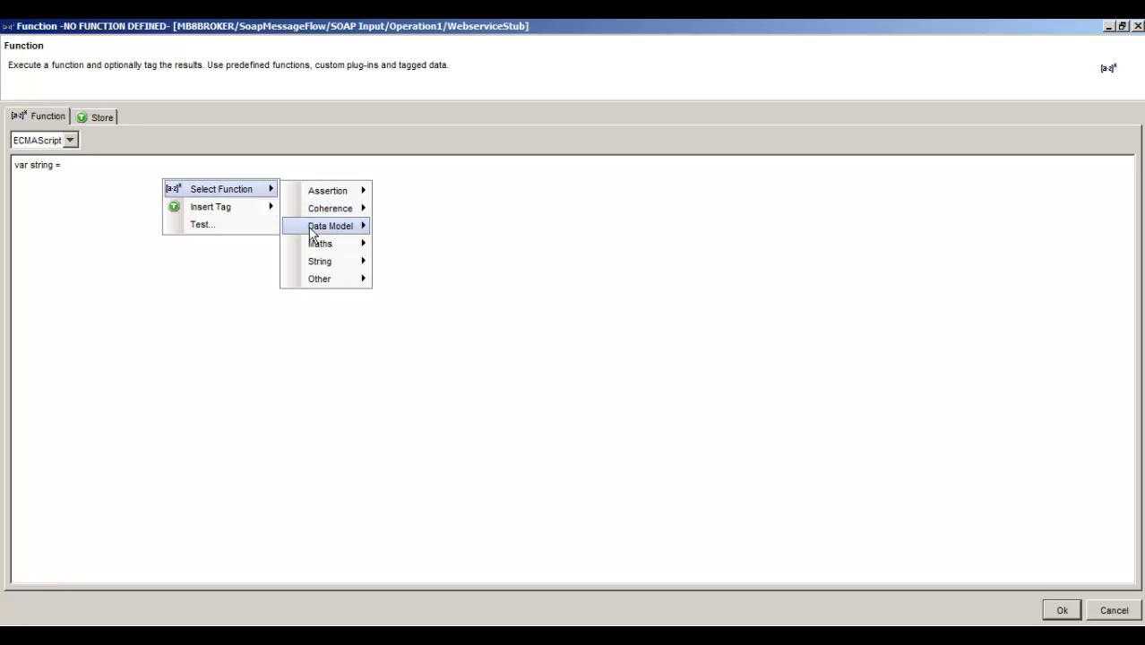
mouse_move(260, 207)
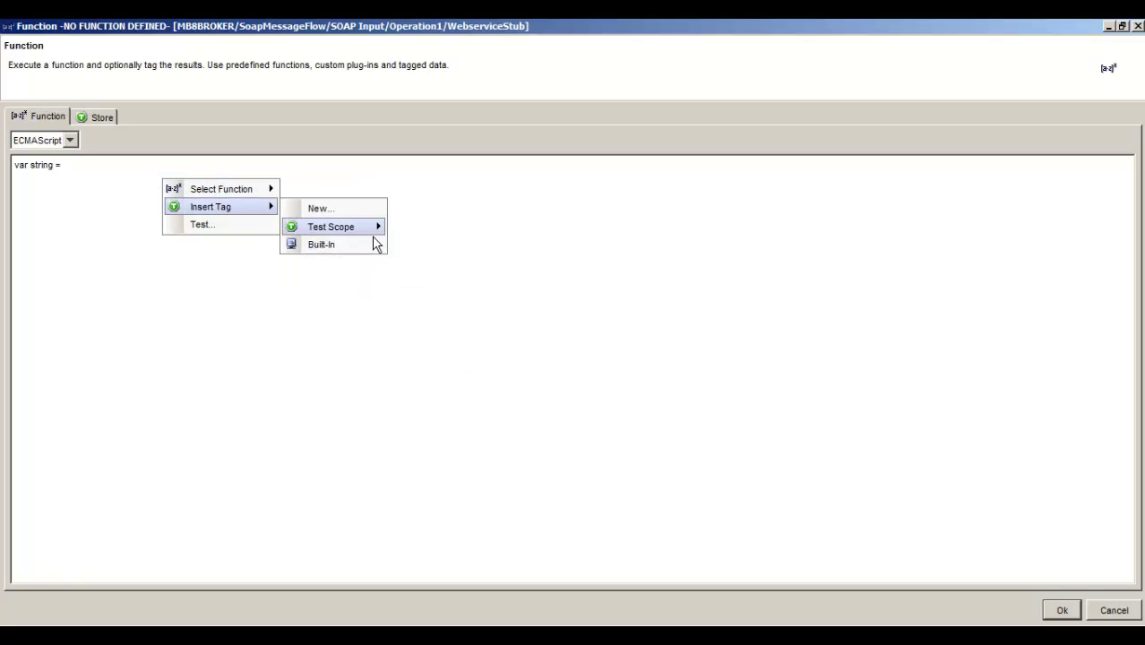
mouse_move(376, 229)
click(440, 265)
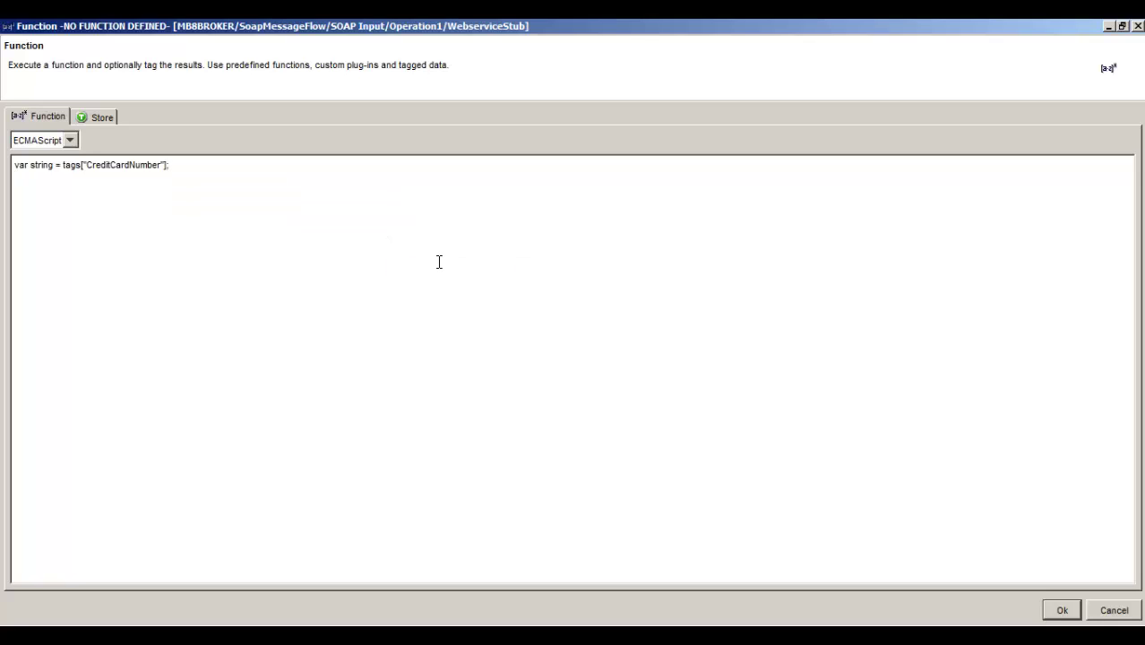
- Start line 2 reassigning tags["CreditCardNumber"] to "xxxxxxxxxxx" + string.substring
right_click(431, 256)
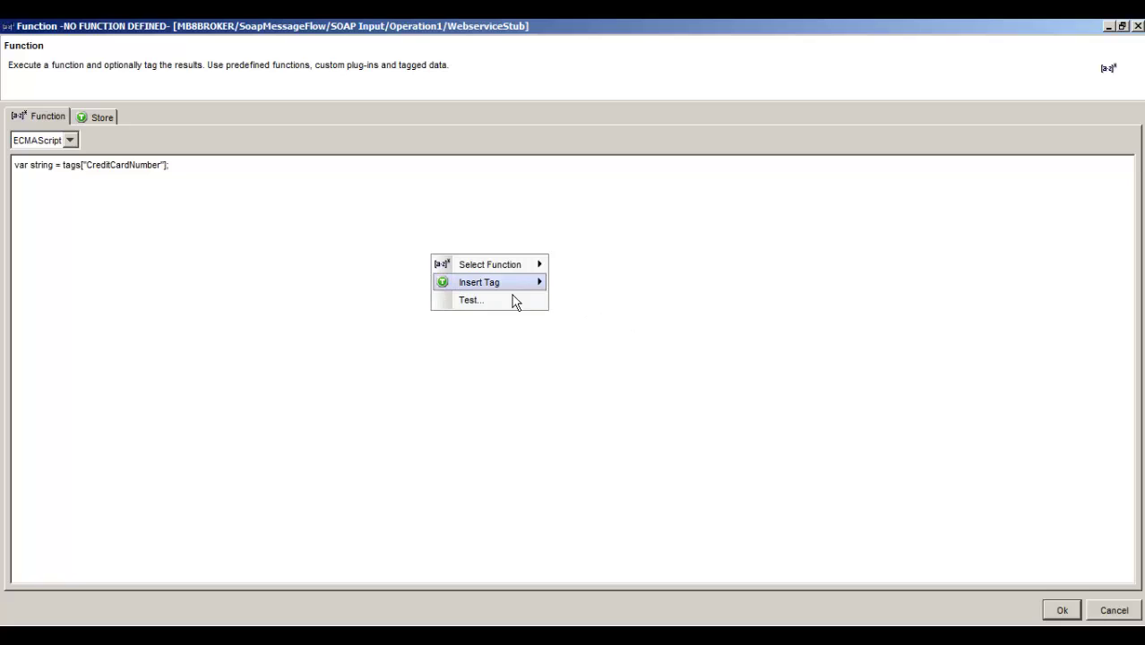
mouse_move(524, 282)
mouse_move(618, 302)
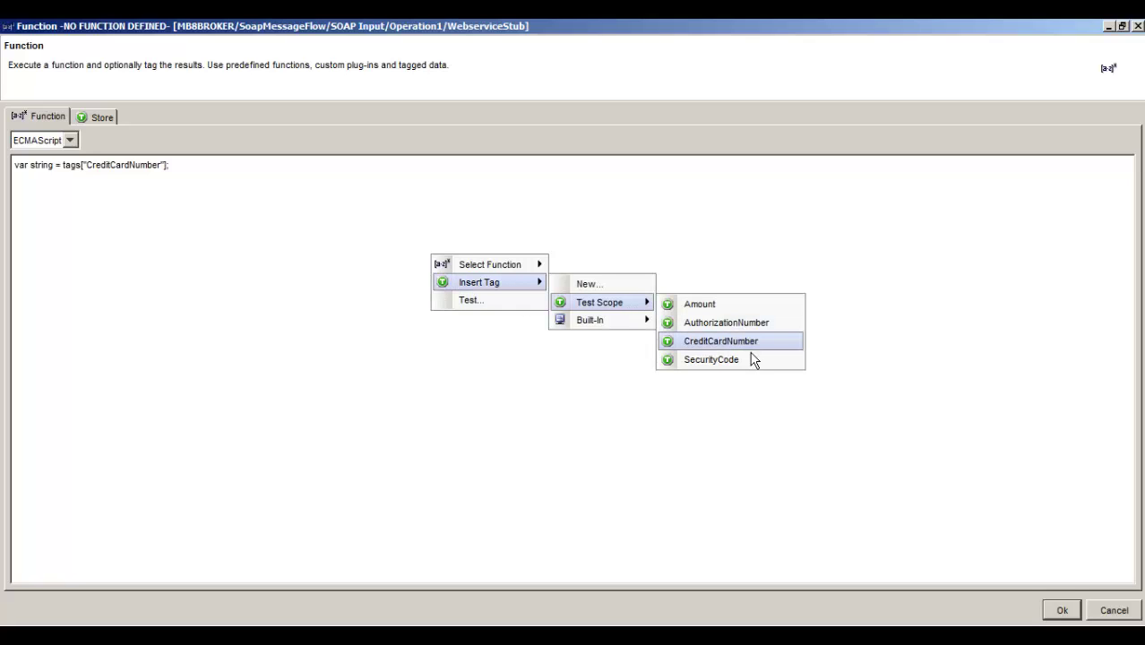
click(743, 342)
text(= )
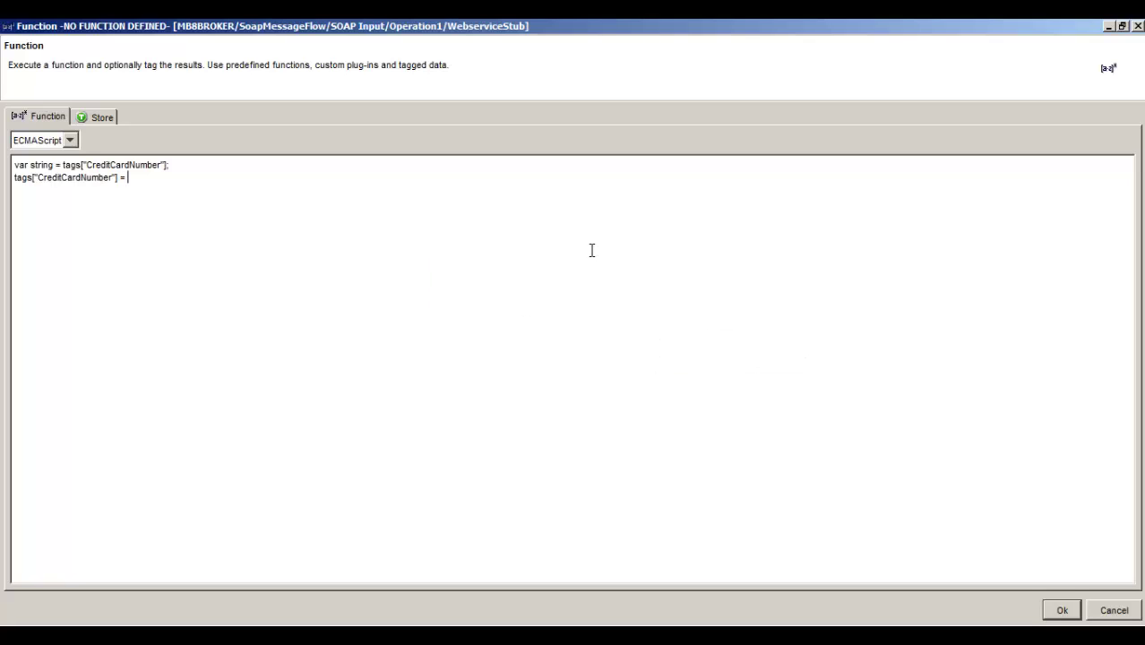
text("xxxxxxxxxxxx)
key(BackSpace)
text(" + string.su)
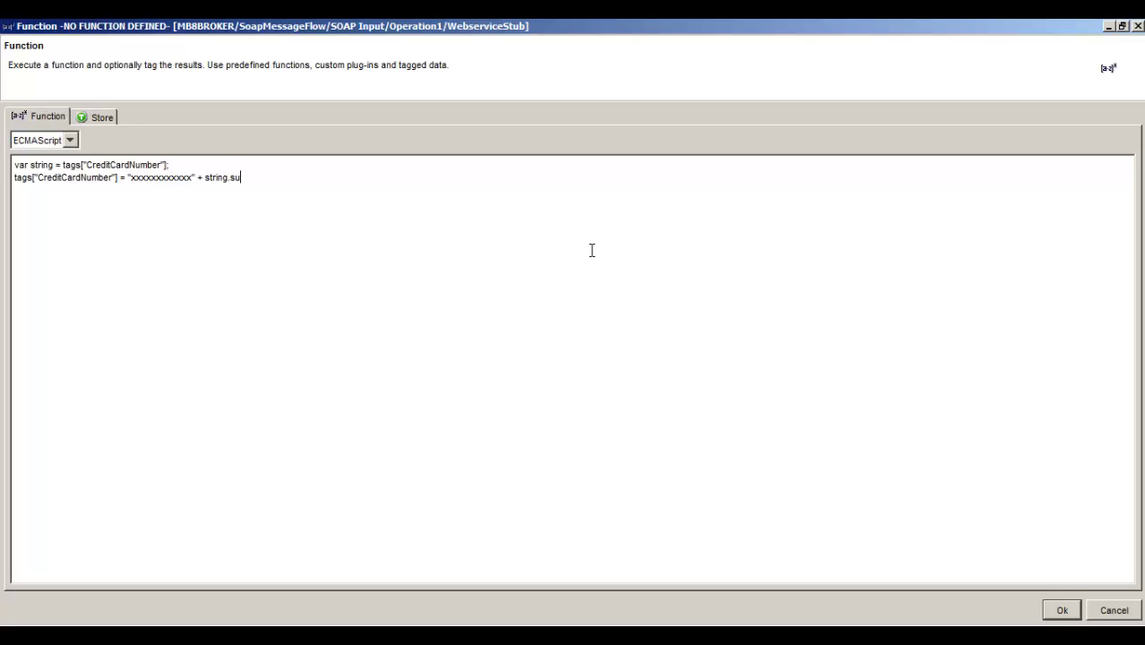
text(bstring(12);)
- Save the masking function and duplicate the Operation1 event, selecting the copy
click(1063, 611)
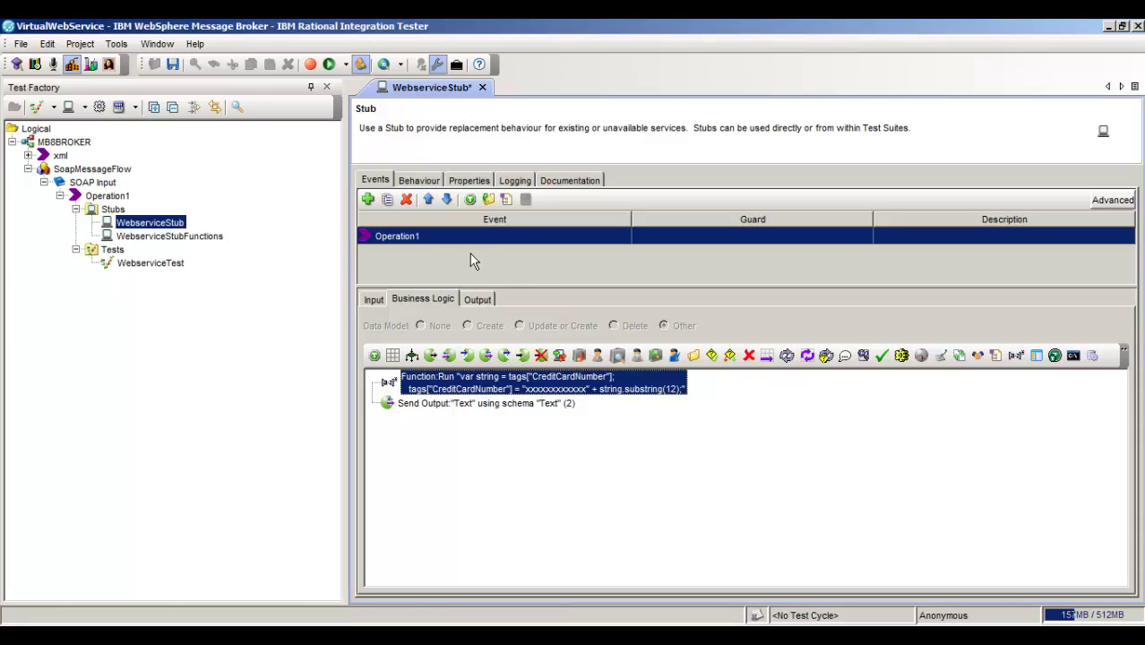
click(389, 201)
click(416, 254)
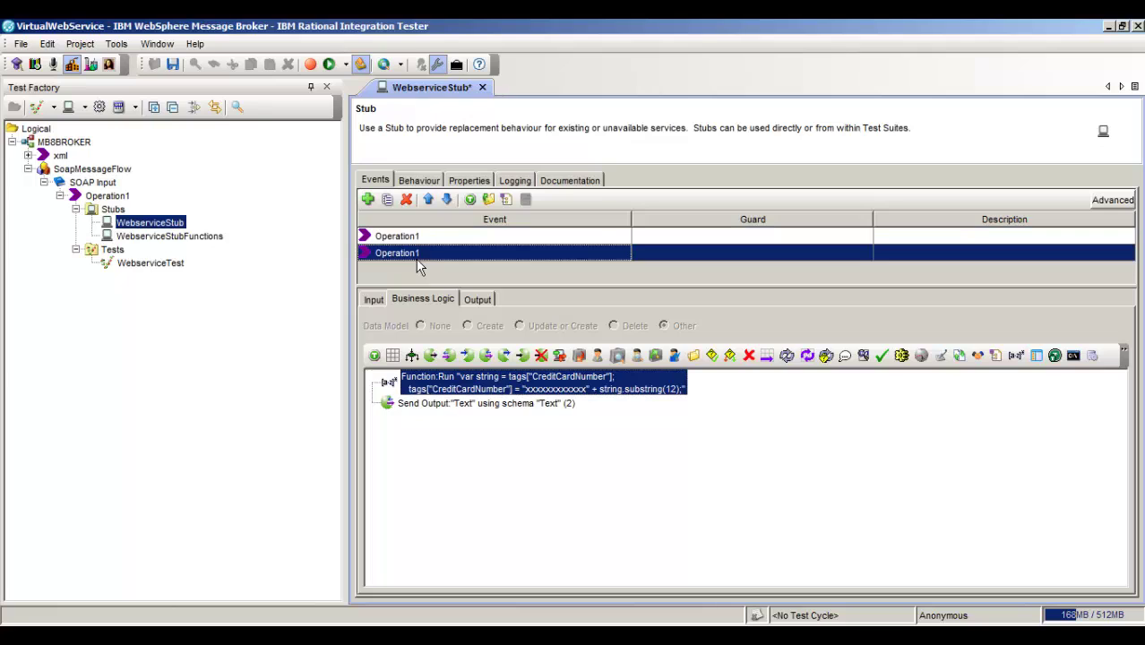
- Turn off the copy's SecurityCode Equality filter on 606
click(374, 299)
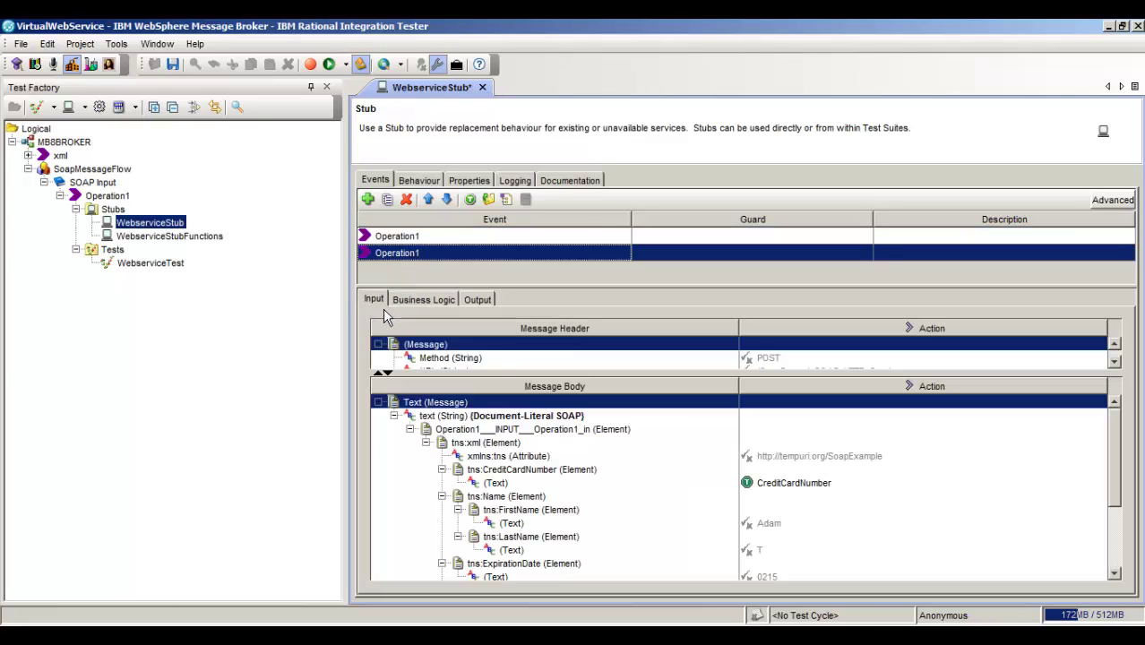
click(771, 538)
scroll(771, 537, down, 2)
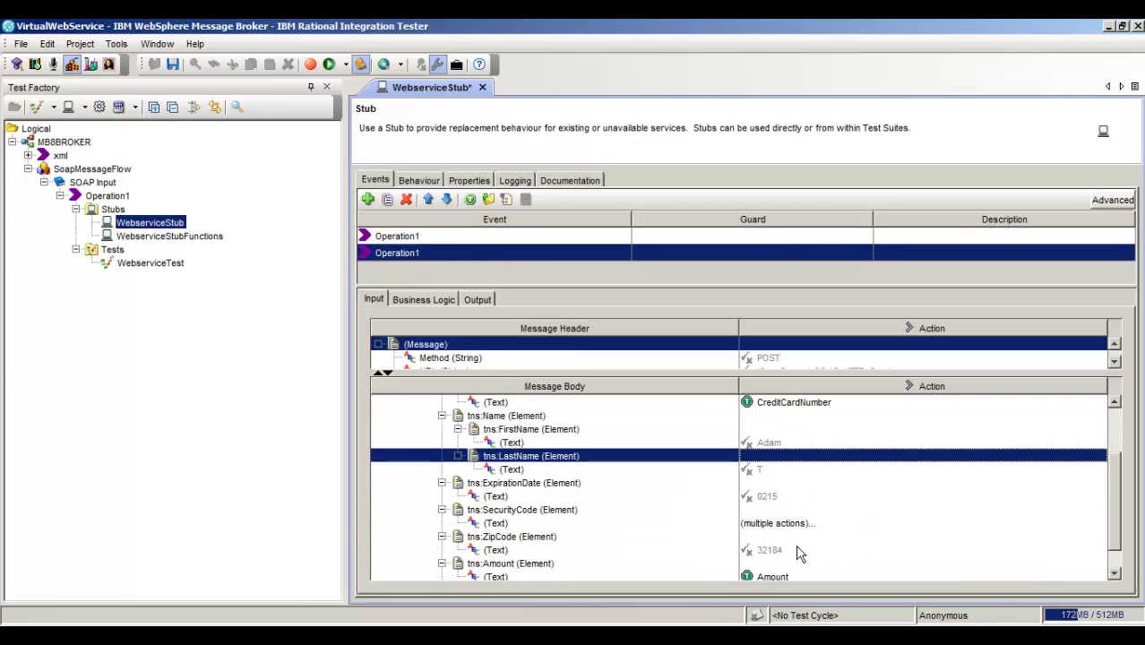
double_click(640, 526)
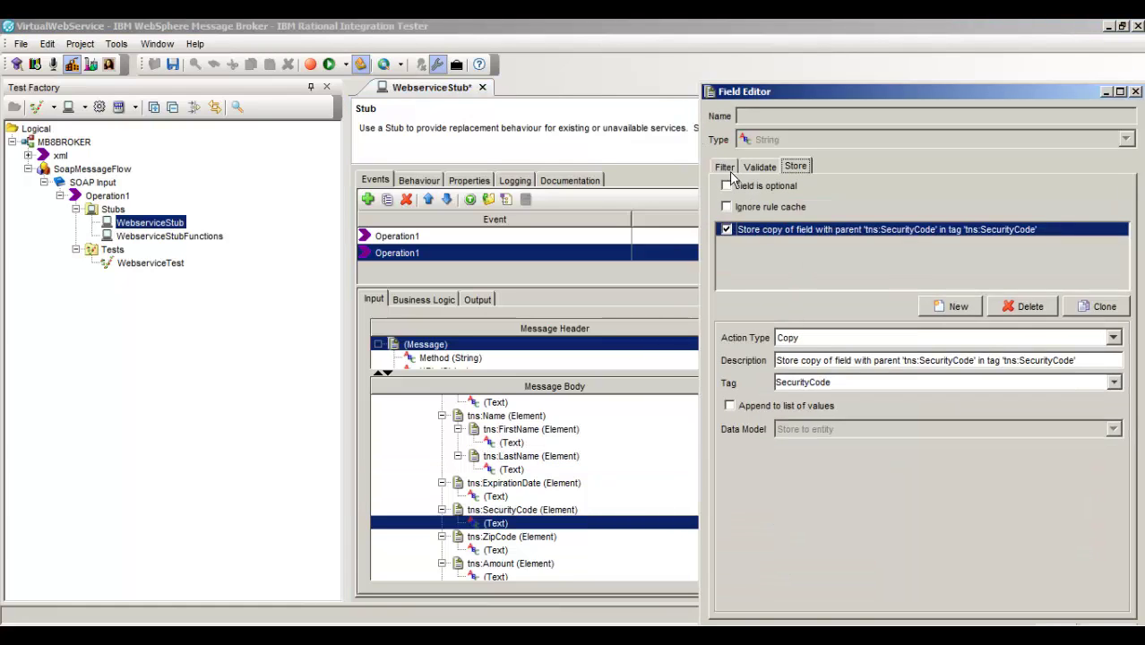
click(725, 167)
click(727, 230)
drag(851, 93, 802, 71)
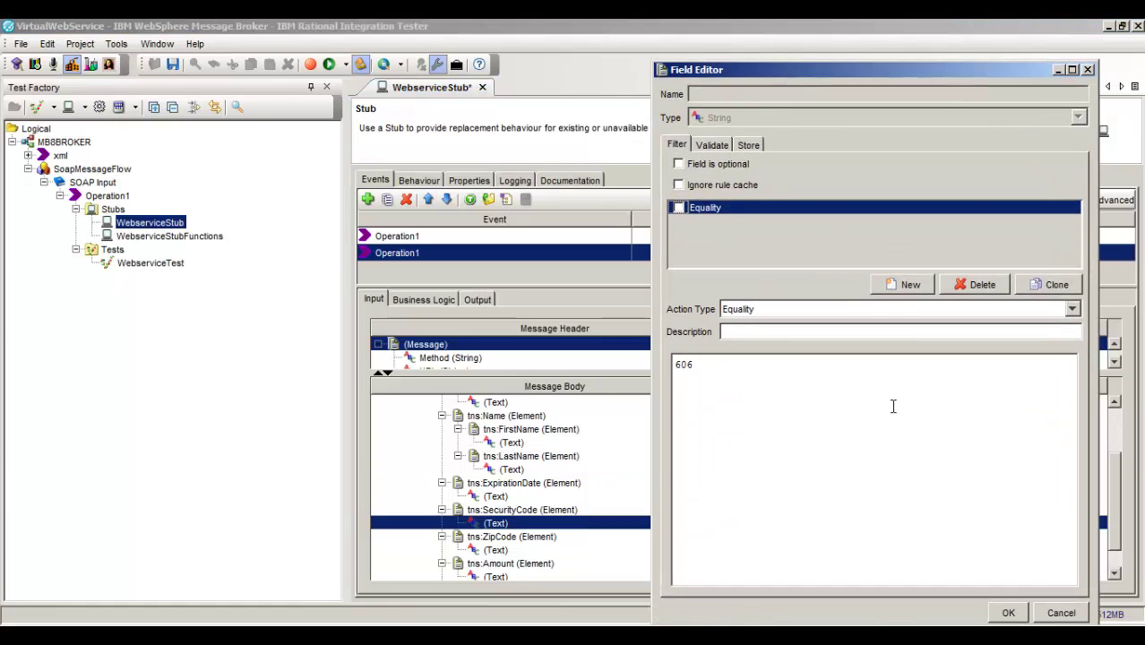
click(1026, 614)
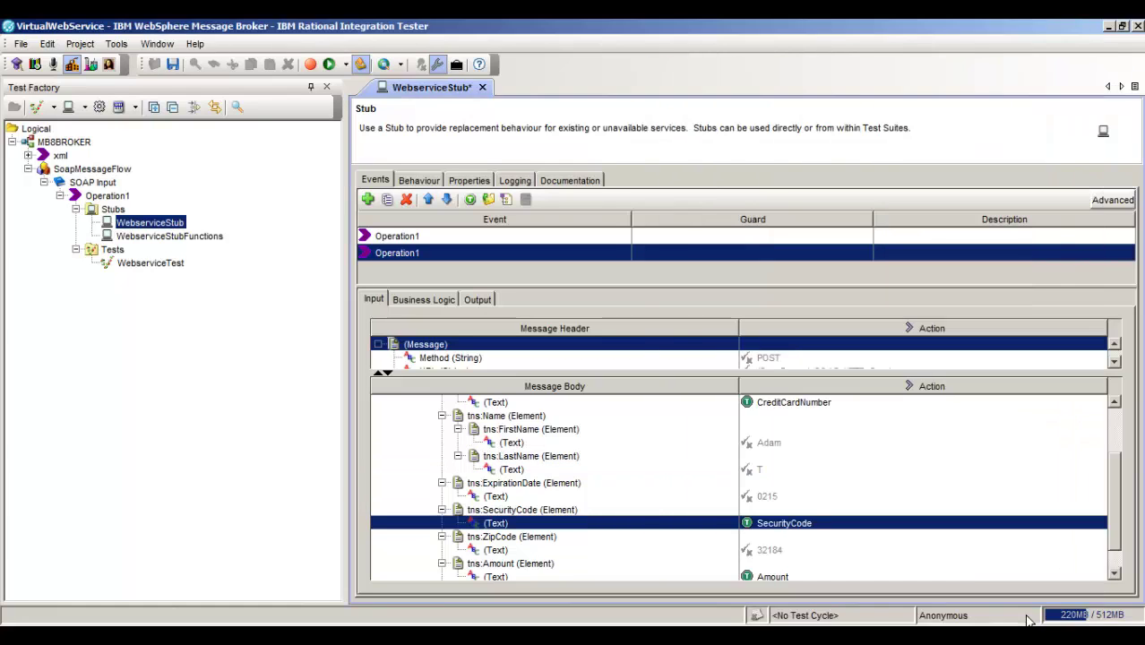
click(476, 301)
- Change the copy's reply Status from Auth to NotAuth, then save and restart WebserviceStub
drag(1128, 452, 1133, 550)
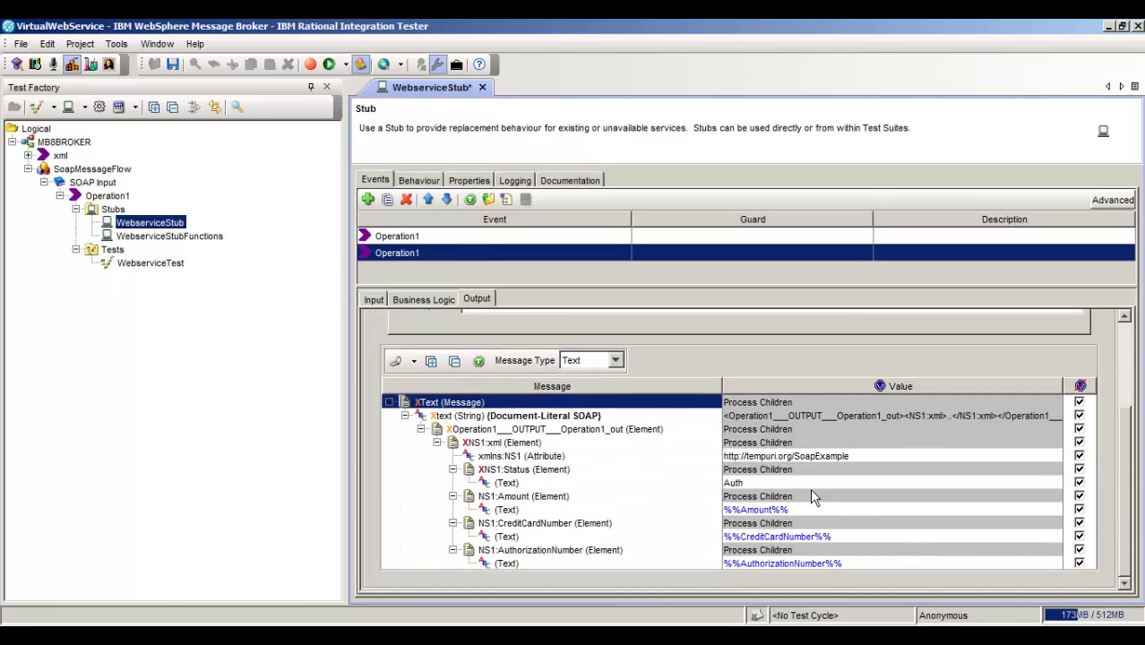
click(783, 487)
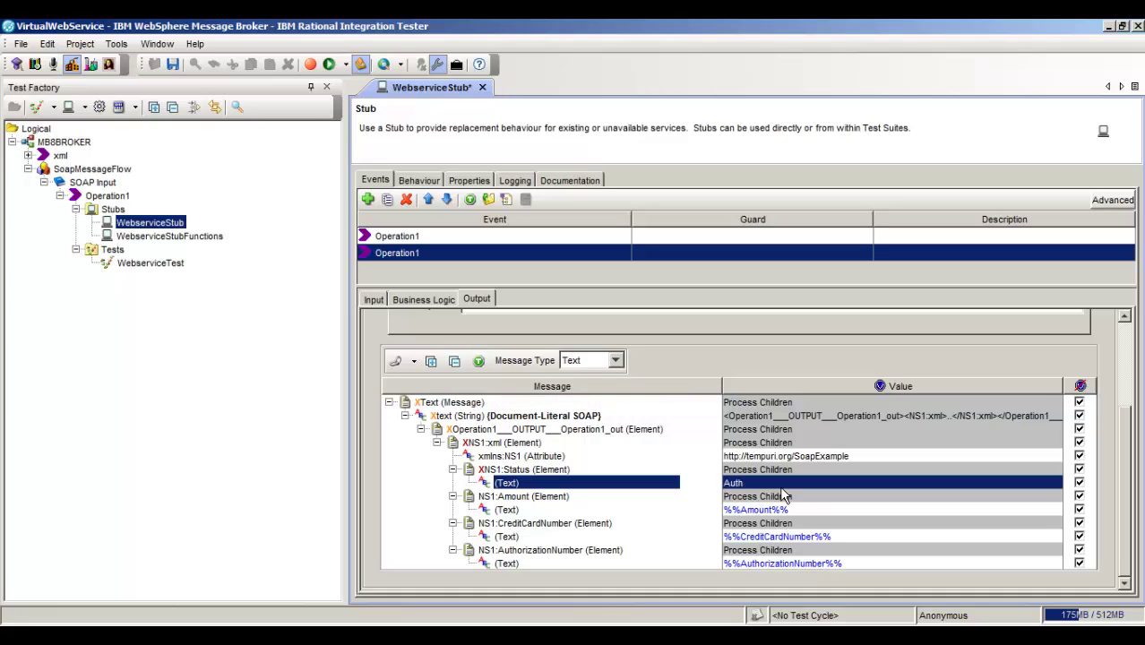
click(772, 485)
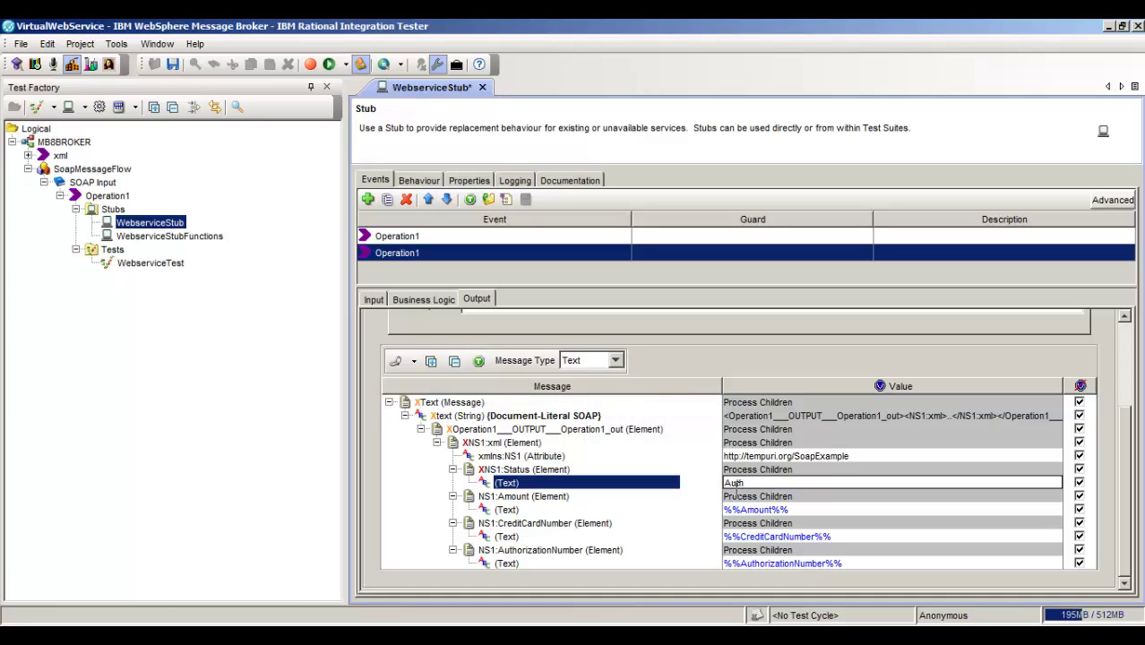
text(Not)
key(ctrl+s)
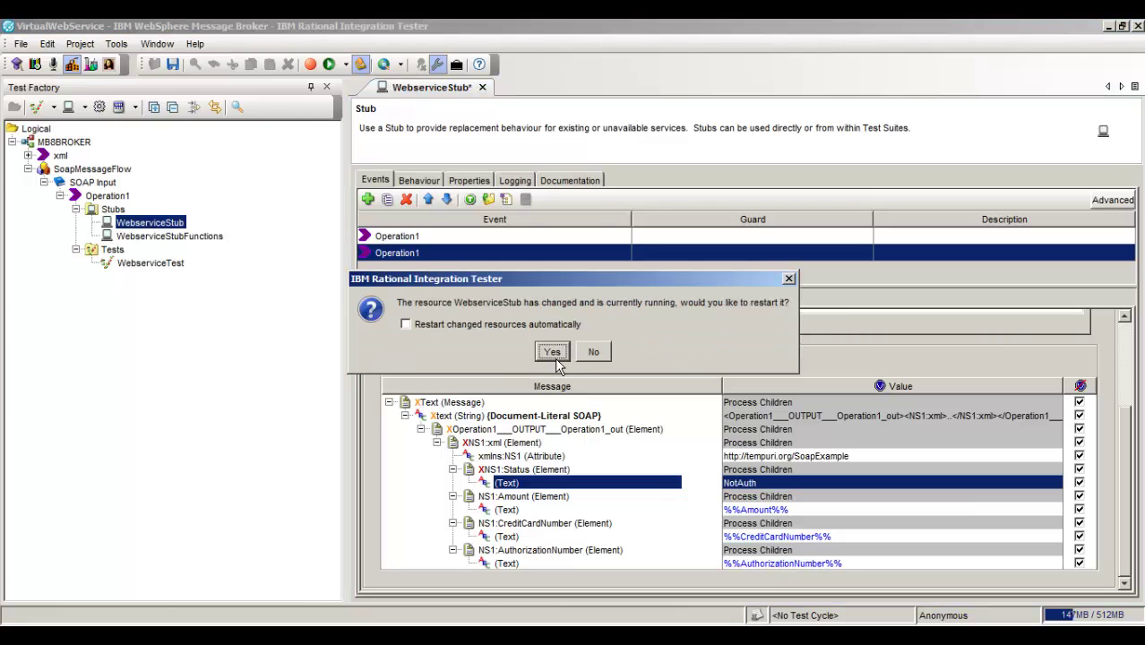
click(553, 353)
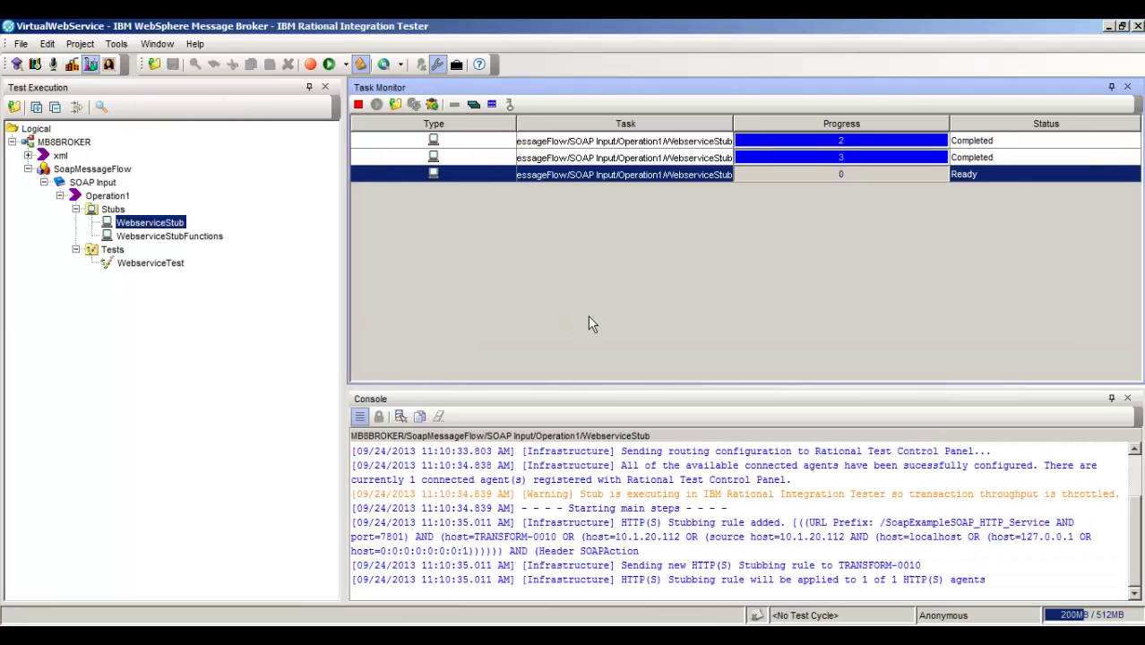
- In soapUI, submit with code 605 for NotAuth, then resubmit with 606 and card digits 554125 for Auth
key(alt+Tab)
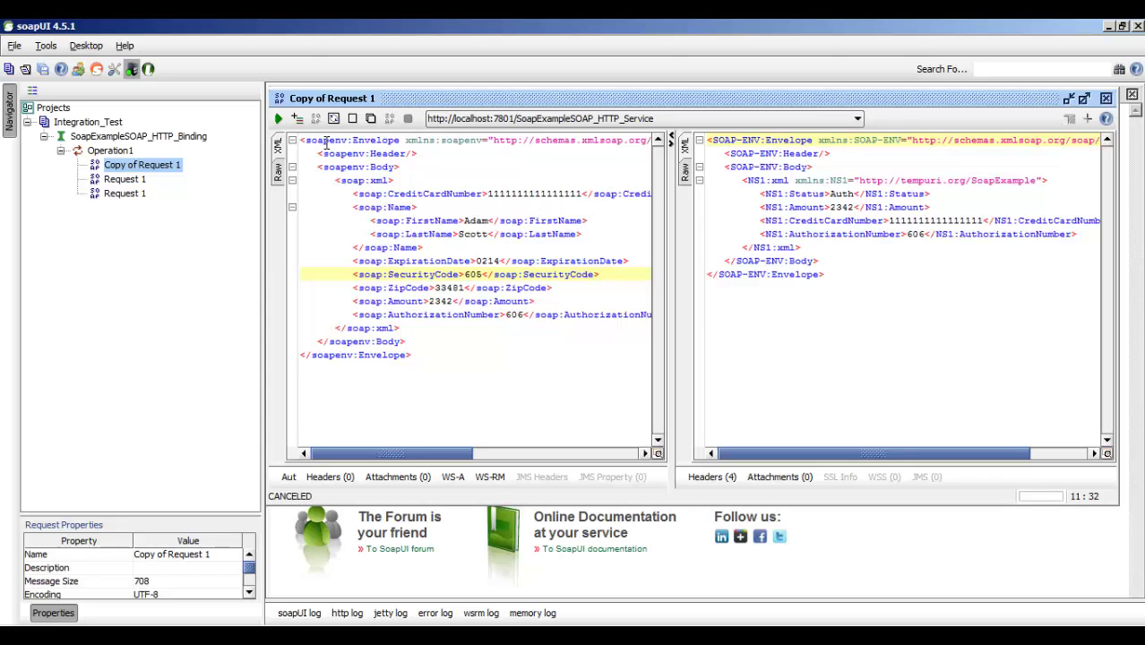
click(278, 118)
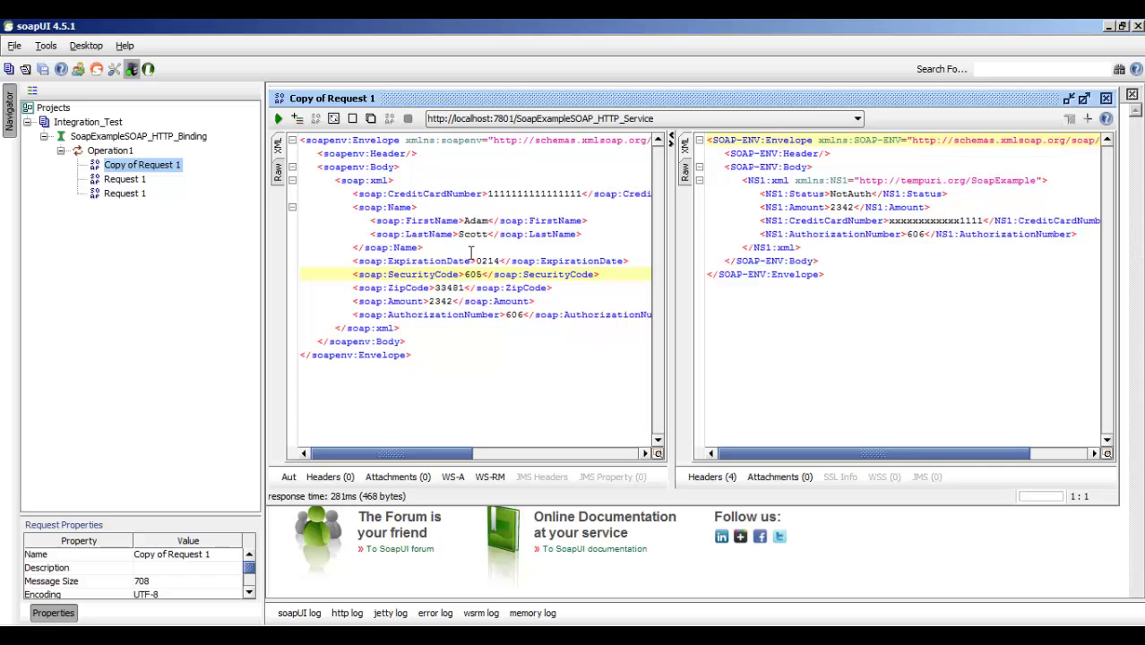
click(485, 275)
key(BackSpace)
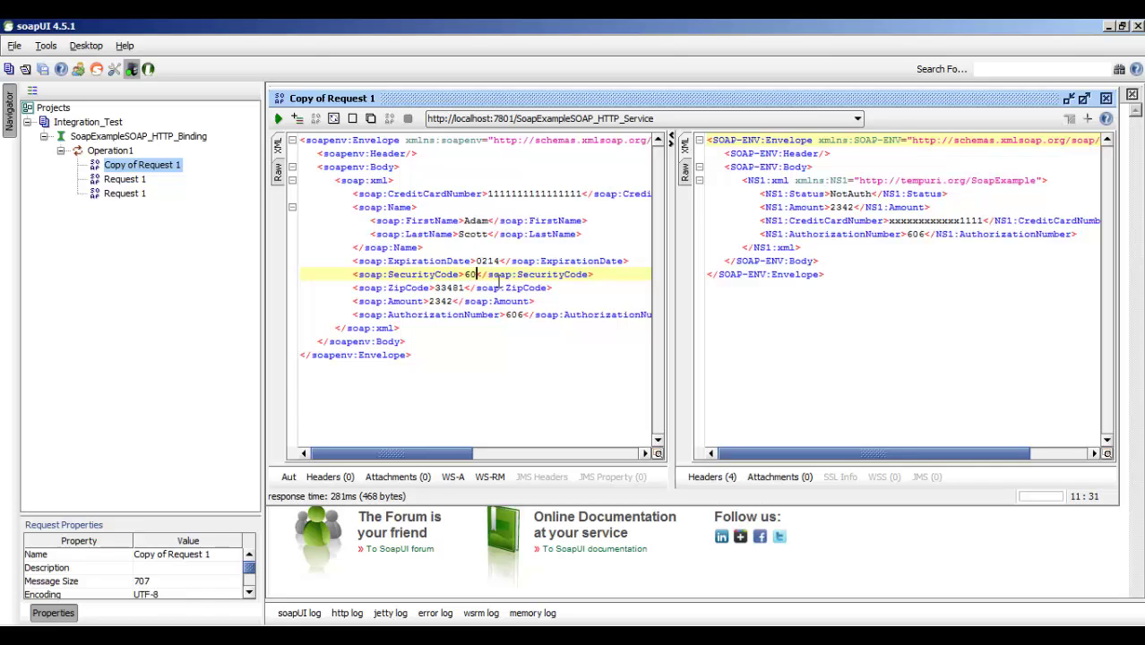
text(6)
drag(581, 193, 547, 199)
text(55412)
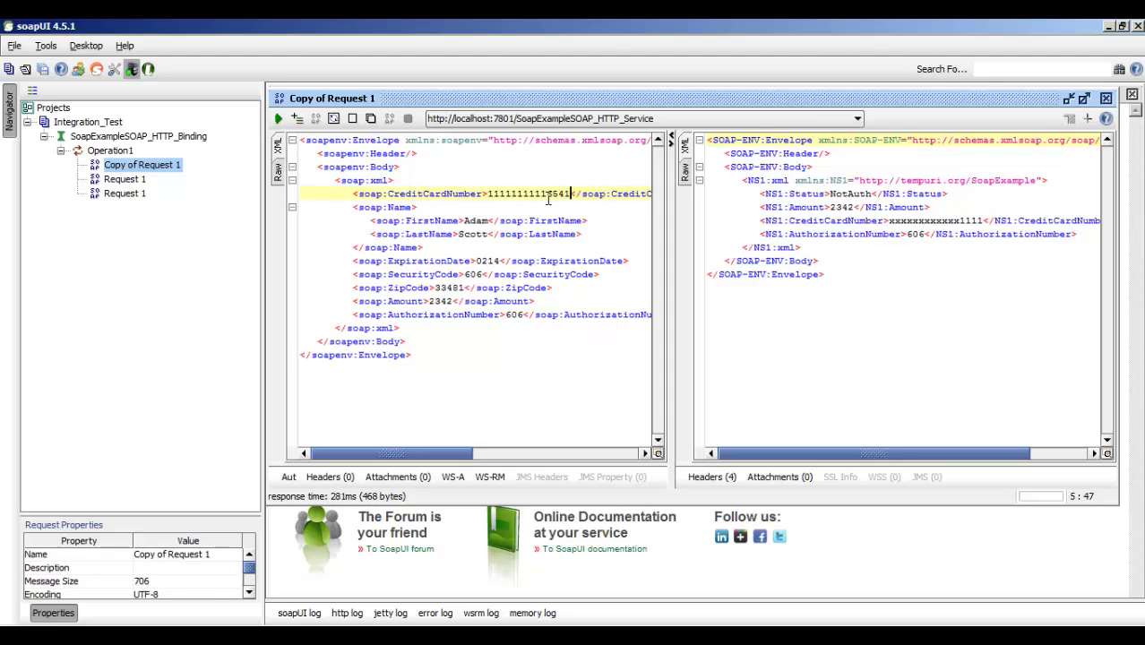
text(5)
click(278, 118)
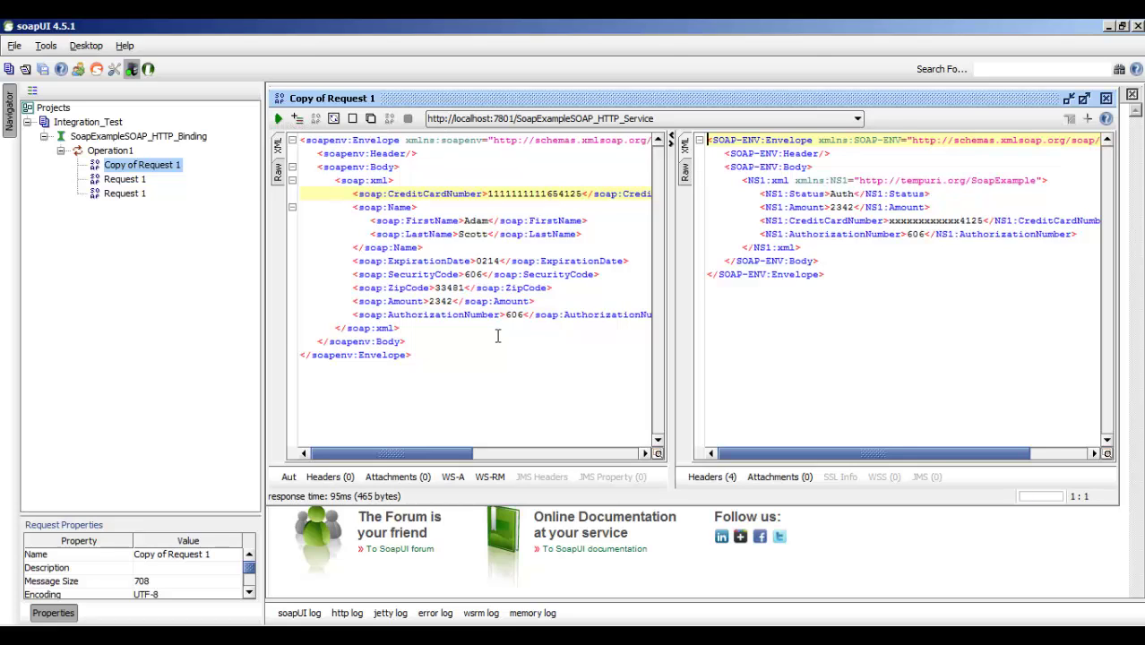